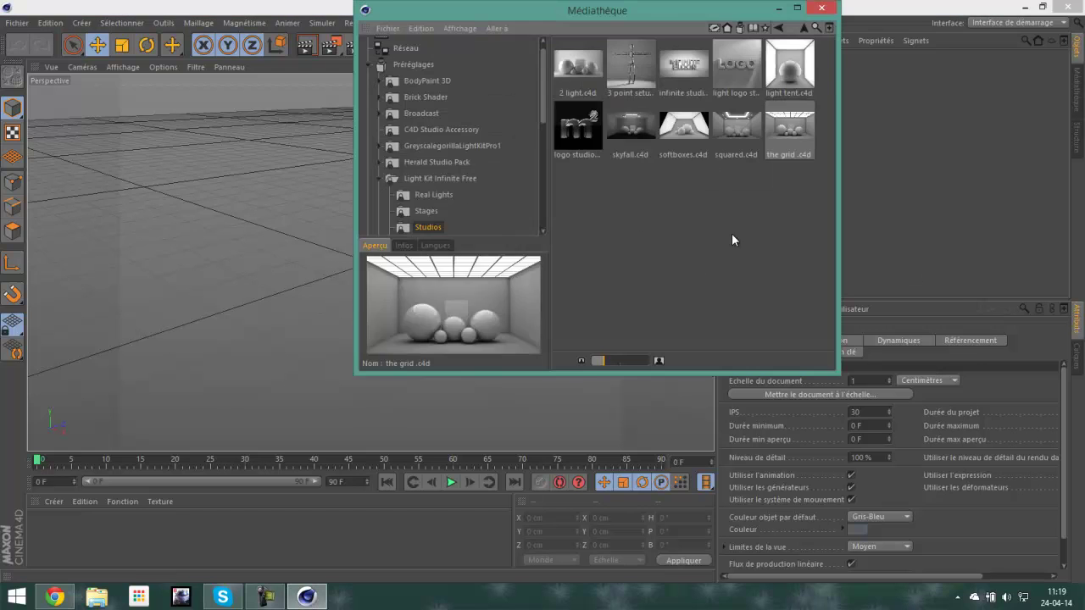
# - Load the grid studio scene and delete its primitives group and camera
pyautogui.doubleClick(792, 133)
pyautogui.press('Delete')
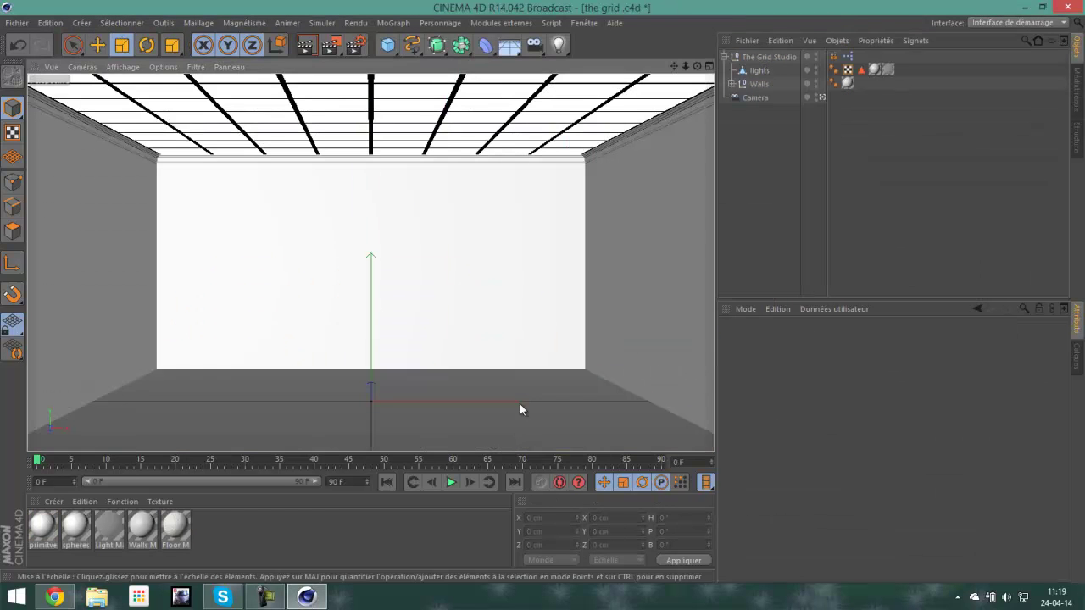
pyautogui.scroll(-2, 507, 418)
pyautogui.click(755, 98)
pyautogui.press('Delete')
pyautogui.scroll(5, 543, 294)
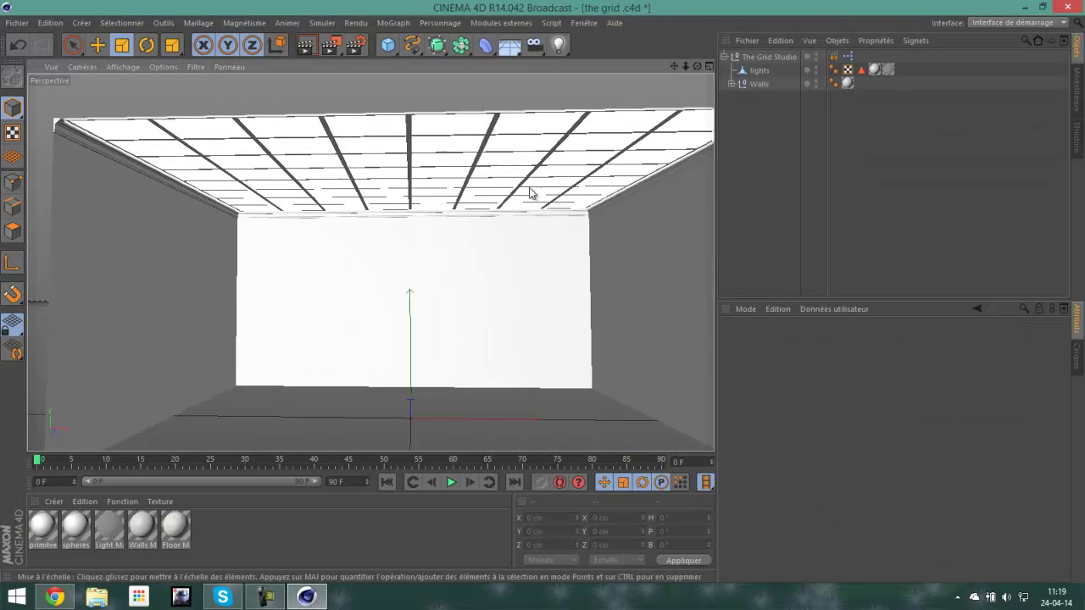
# - Add a cube and flatten it into a 100 × 7.361 × 100 cm floor tile
pyautogui.click(387, 45)
pyautogui.scroll(3, 543, 294)
pyautogui.moveTo(443, 199); pyautogui.dragTo(447, 358)
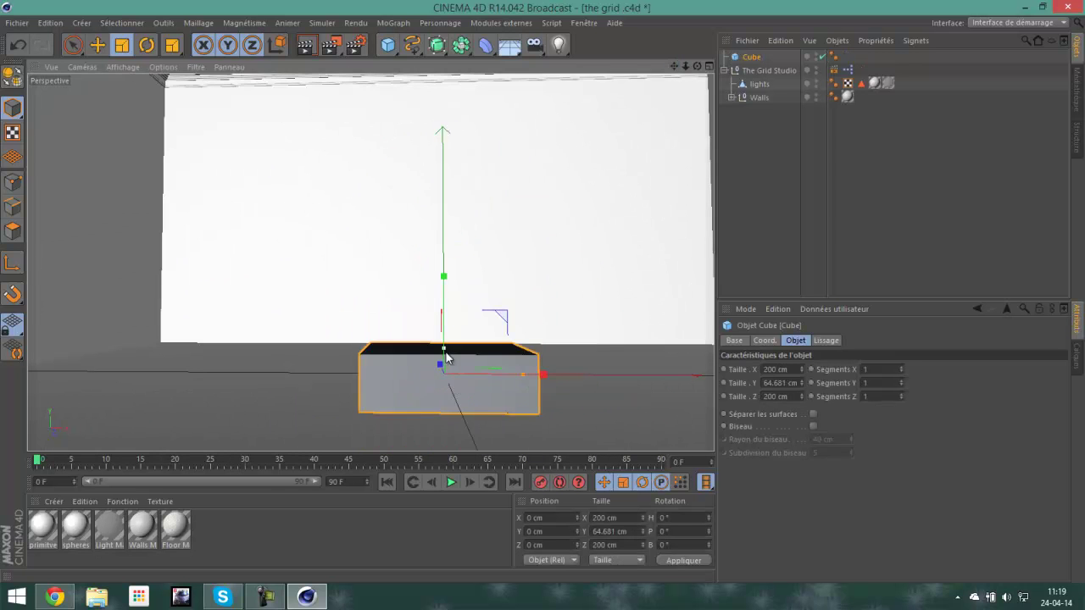
pyautogui.middleClick(456, 360)
pyautogui.press('e')
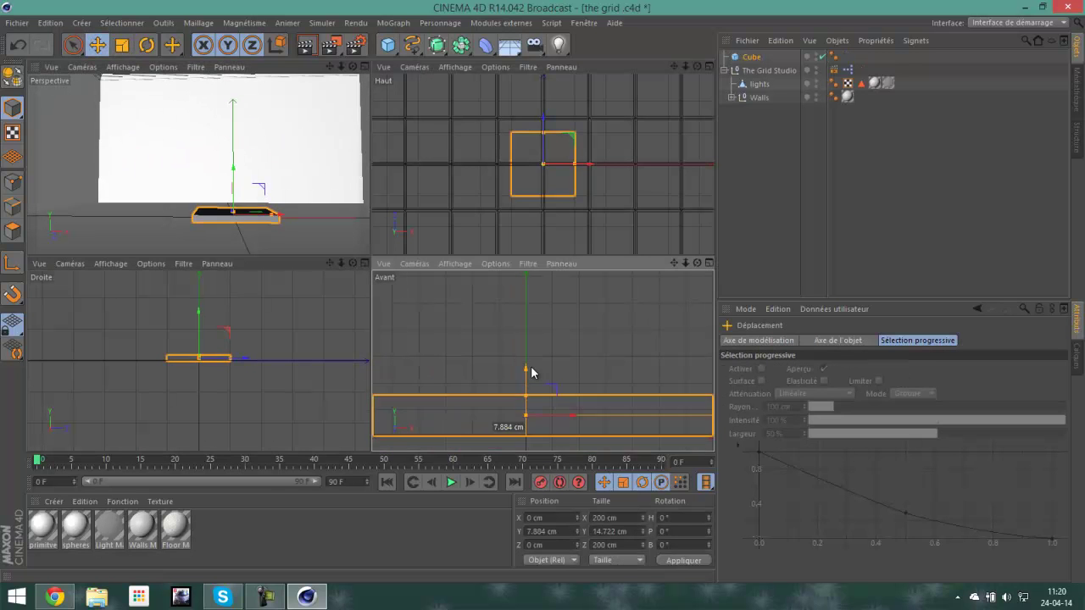
pyautogui.press('F1')
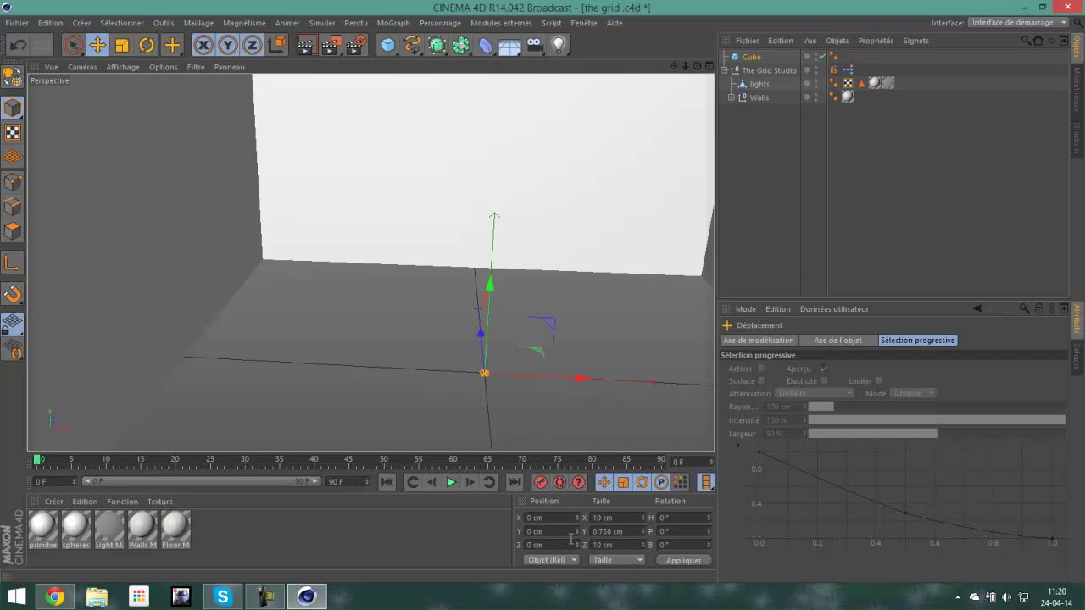
pyautogui.keyDown('alt'); pyautogui.moveTo(529, 414); pyautogui.dragTo(651, 427); pyautogui.keyUp('alt')
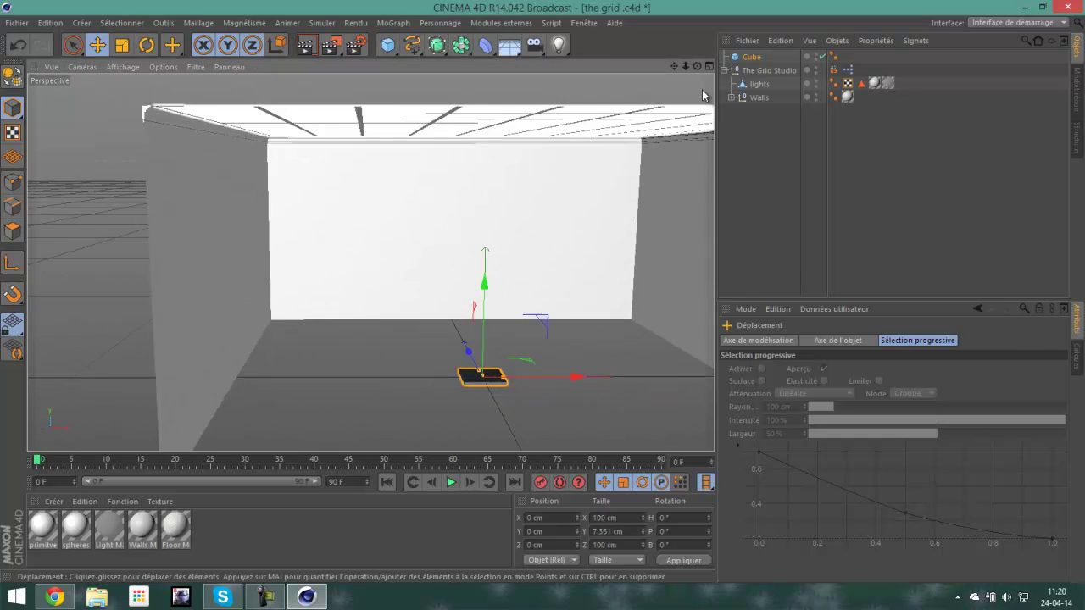
pyautogui.click(393, 23)
# - Add a Cloner containing the cube and set its mode to Grid Array
pyautogui.click(469, 128)
pyautogui.moveTo(751, 70); pyautogui.dragTo(756, 57)
pyautogui.click(907, 369)
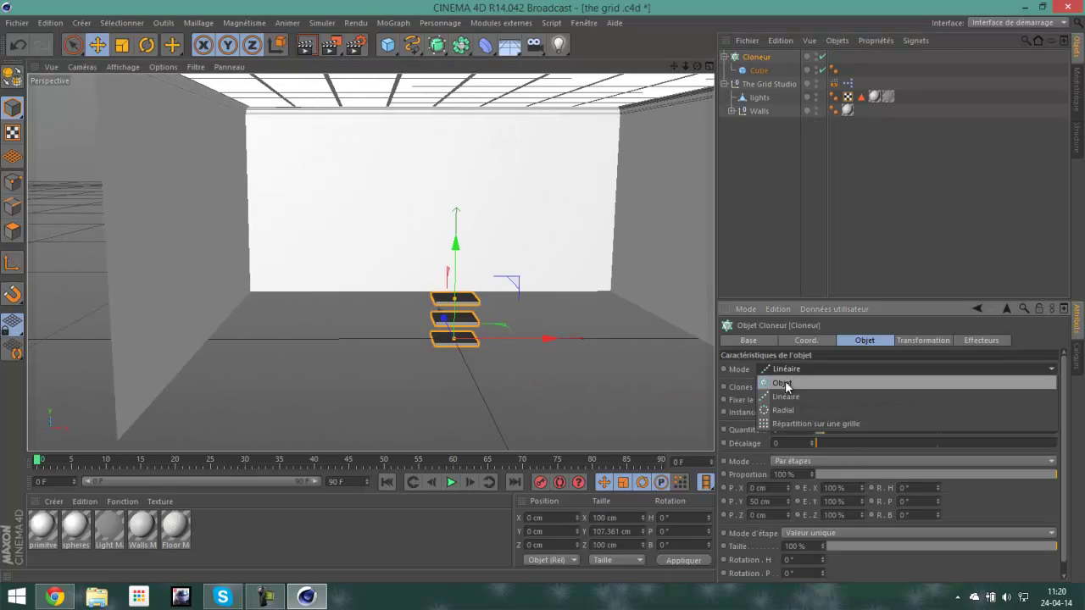
pyautogui.click(788, 413)
# - Set the grid count to 15/1/15 and its size to 1400/200/1400 cm
pyautogui.moveTo(903, 430); pyautogui.dragTo(902, 407)
pyautogui.moveTo(804, 429); pyautogui.dragTo(805, 427)
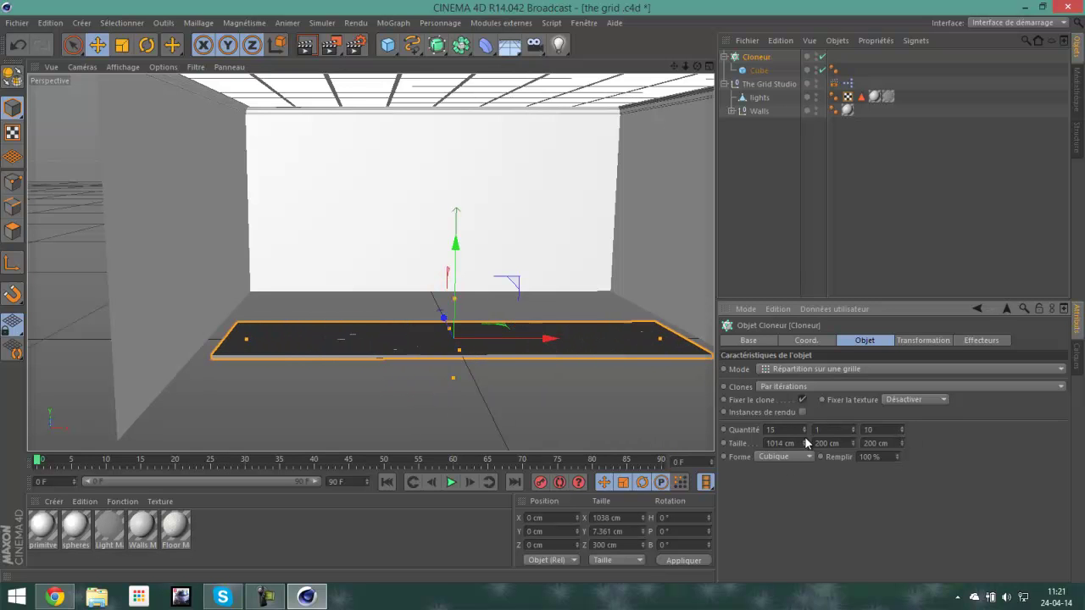
pyautogui.scroll(5, 426, 365)
pyautogui.moveTo(805, 442); pyautogui.dragTo(676, 412)
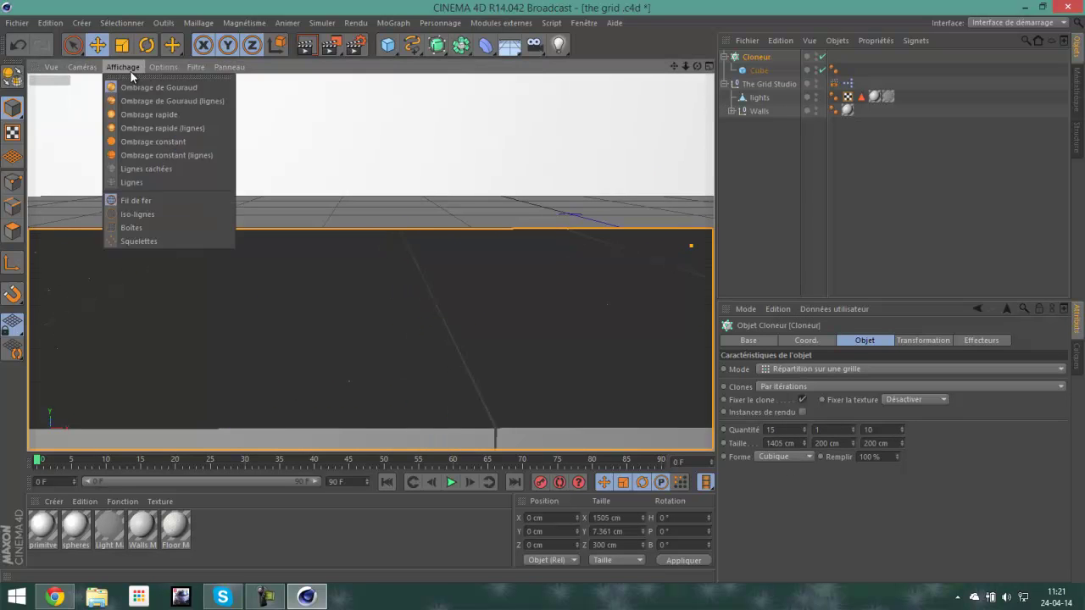
pyautogui.moveTo(901, 443); pyautogui.dragTo(901, 449)
pyautogui.scroll(-5, 533, 322)
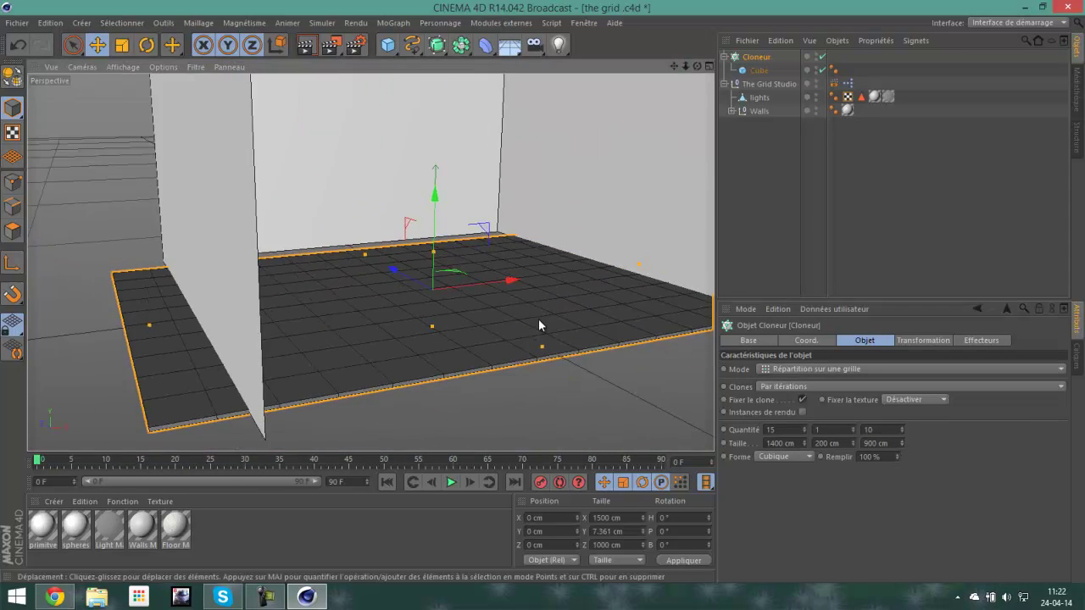
pyautogui.scroll(3, 532, 328)
pyautogui.moveTo(903, 428); pyautogui.dragTo(902, 441)
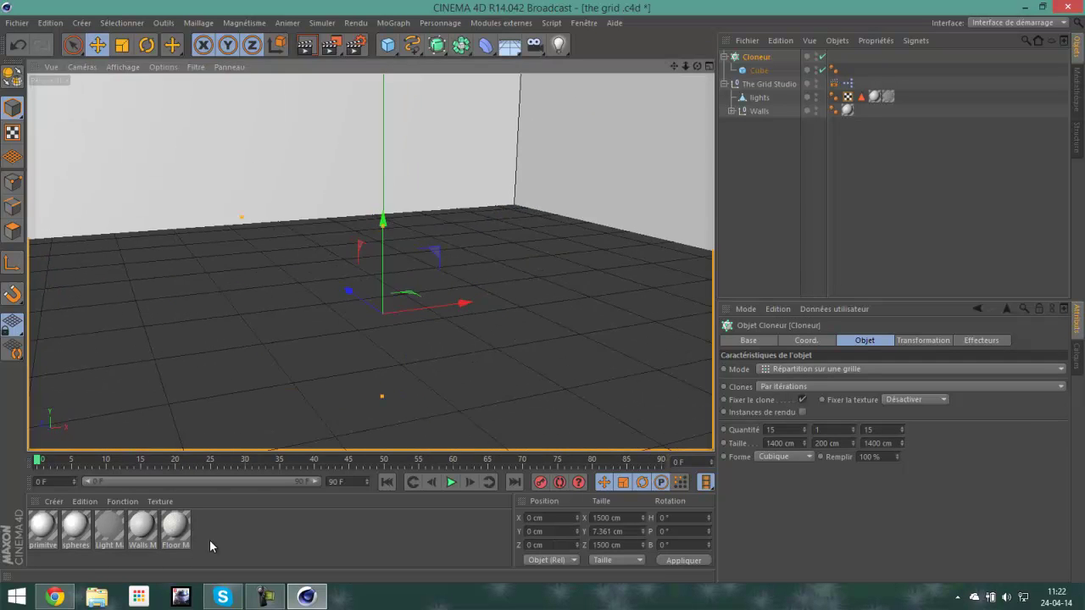
# - Confirm the red floor colour and render the viewport from above to preview it
pyautogui.click(354, 234)
pyautogui.click(306, 45)
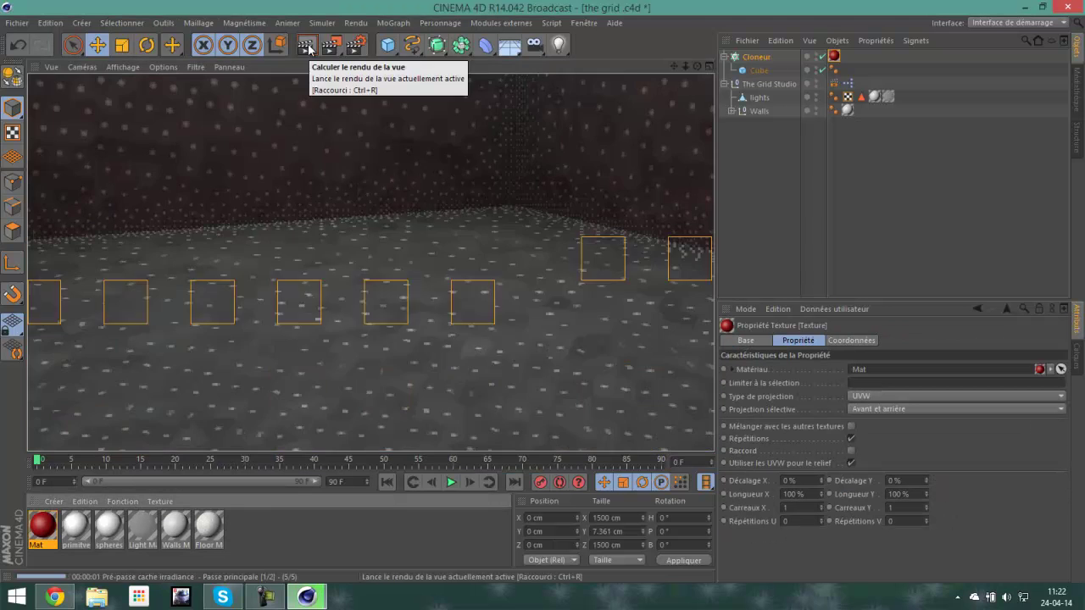
pyautogui.moveTo(292, 72)
pyautogui.keyDown('alt'); pyautogui.mouseDown()
pyautogui.moveTo(493, 356)
pyautogui.moveTo(618, 356)
pyautogui.moveTo(462, 307)
pyautogui.mouseUp(); pyautogui.keyUp('alt')
pyautogui.click(462, 307)
# - Rename the floor material 'sol', make it white 255/255/255 and enable Reflection
pyautogui.click(42, 525)
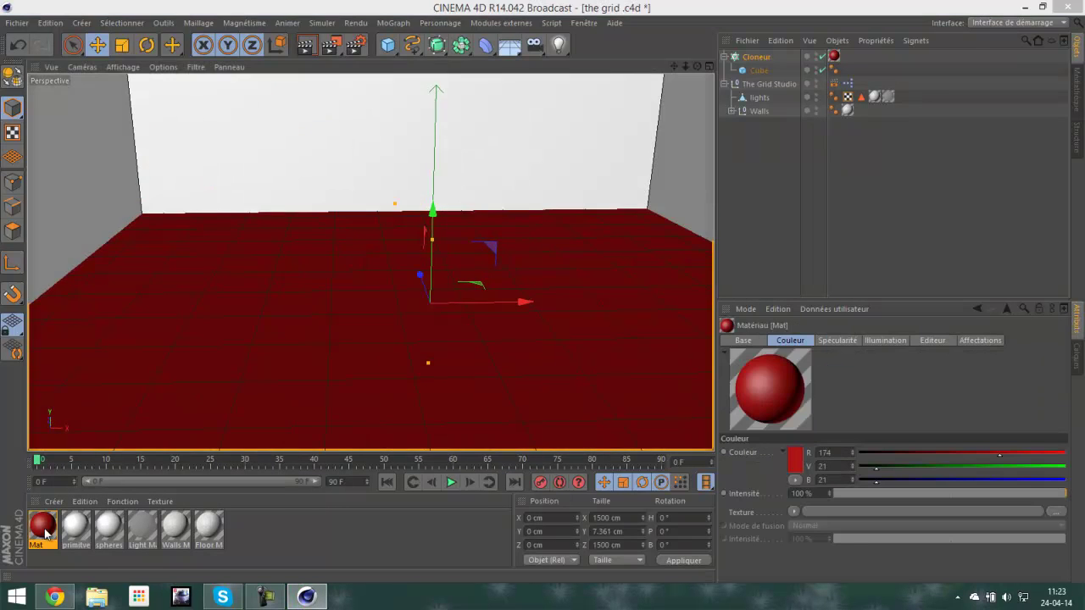
pyautogui.doubleClick(43, 526)
pyautogui.click(229, 283)
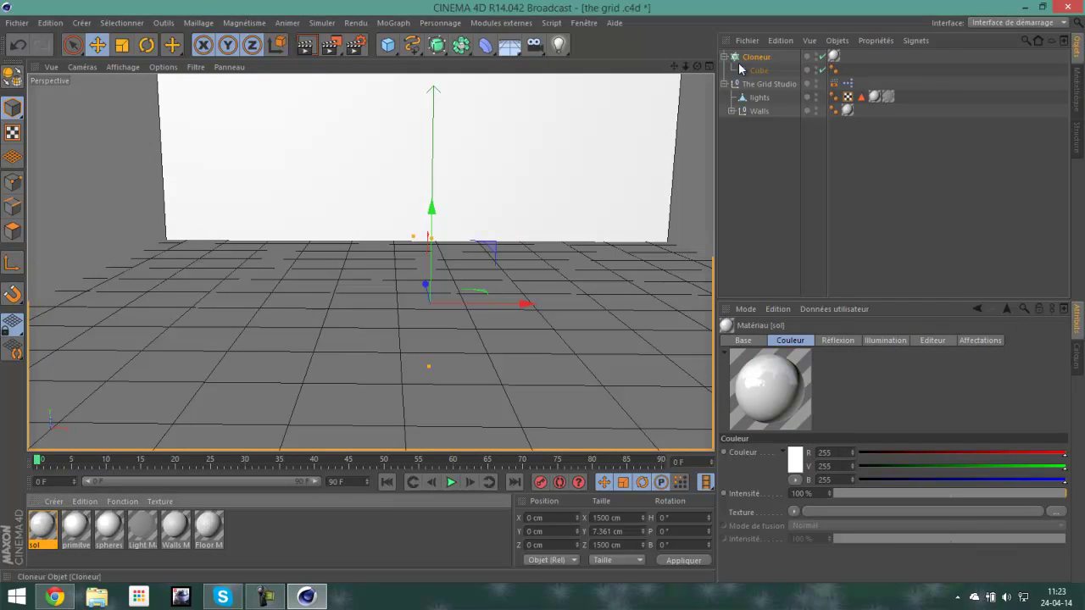
pyautogui.rightClick(741, 69)
# - Make the Cloner editable as separate cubes and add a new cube moved along Z
pyautogui.click(833, 255)
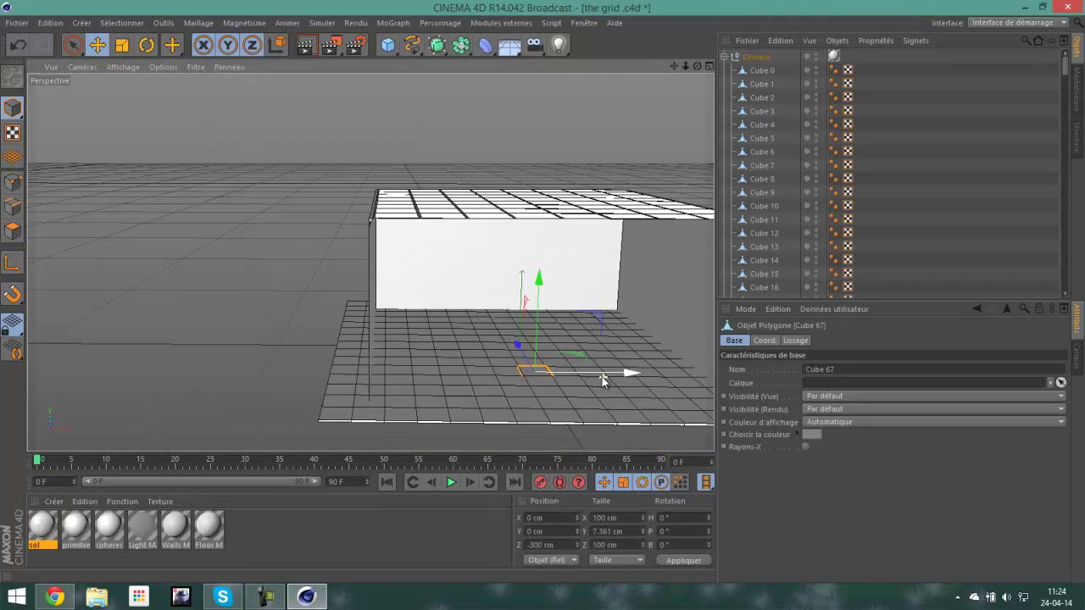
pyautogui.scroll(3, 559, 363)
pyautogui.click(393, 46)
pyautogui.moveTo(492, 292); pyautogui.dragTo(500, 386)
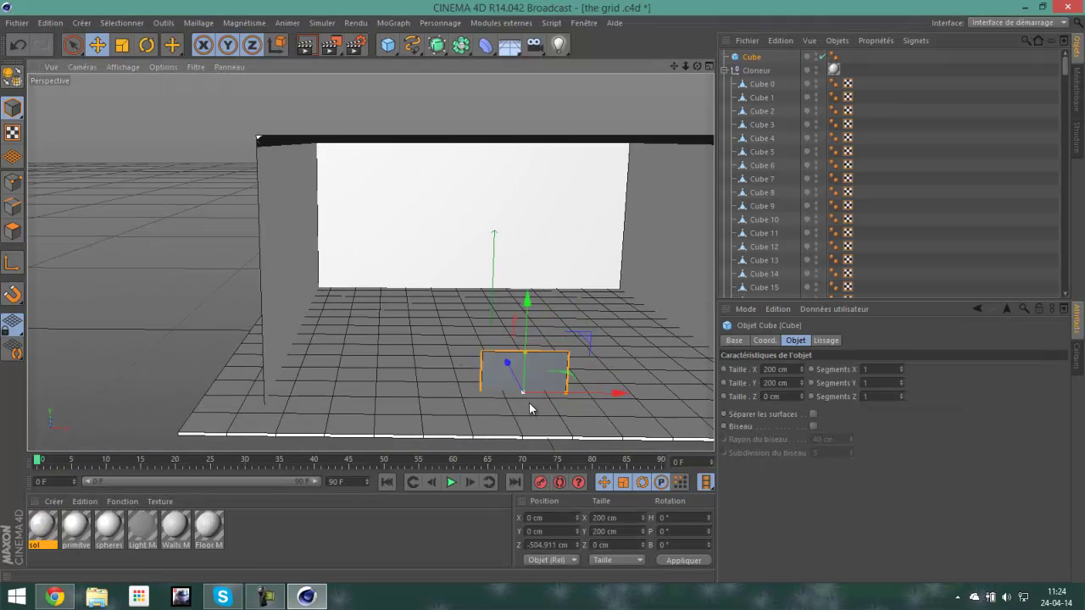
# - Select the back wall and orbit to an overview of the floor grid
pyautogui.click(364, 256)
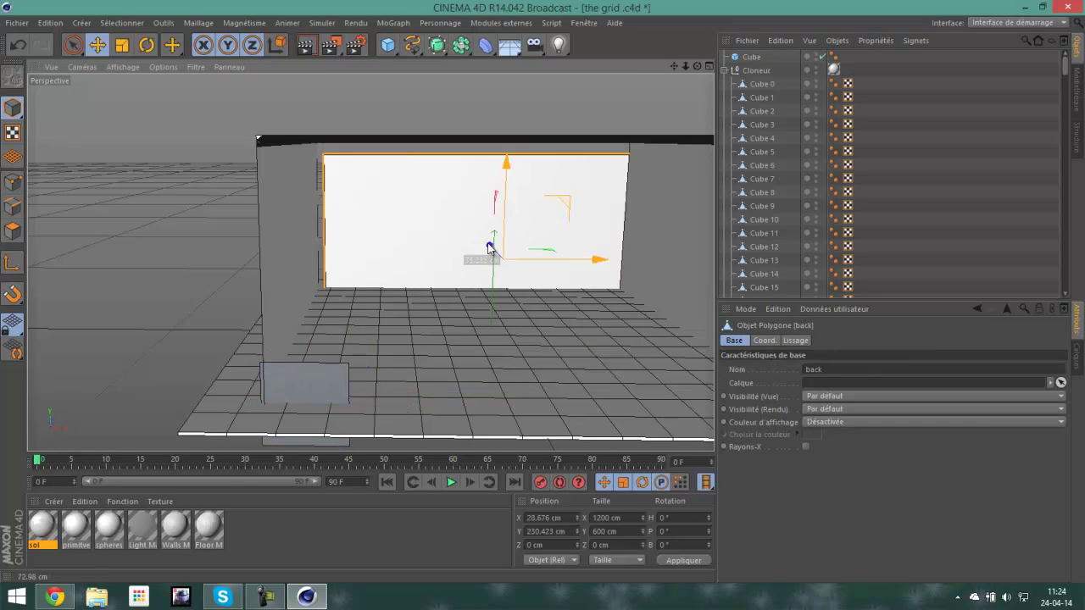
pyautogui.moveTo(491, 249)
pyautogui.keyDown('alt'); pyautogui.mouseDown()
pyautogui.moveTo(305, 247)
pyautogui.moveTo(545, 292)
pyautogui.mouseUp(); pyautogui.keyUp('alt')
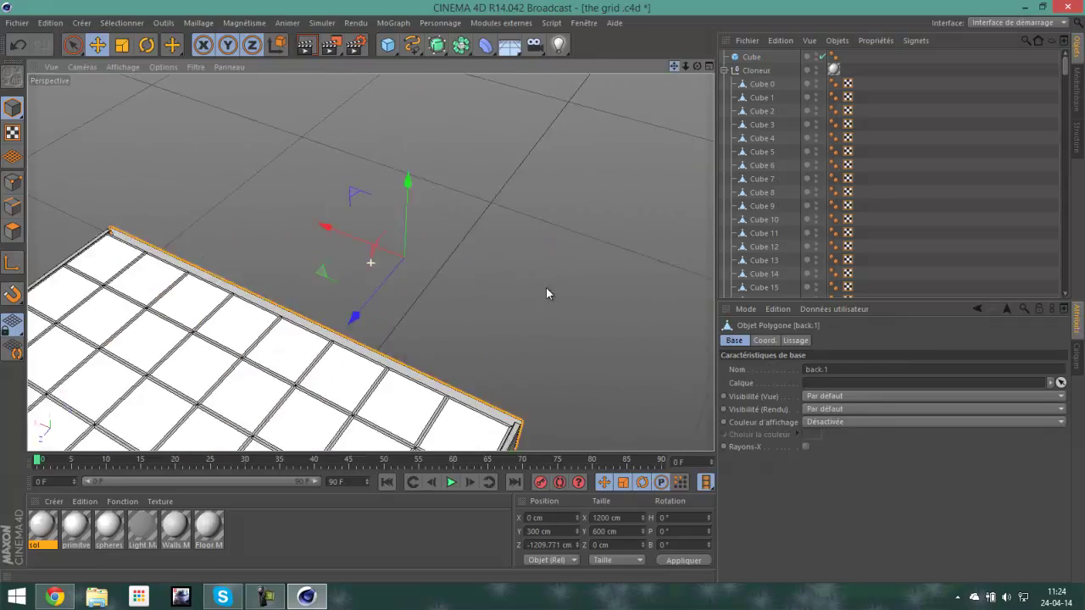
pyautogui.keyDown('alt'); pyautogui.moveTo(546, 292); pyautogui.dragTo(438, 293, button='right'); pyautogui.keyUp('alt')
pyautogui.moveTo(438, 293)
pyautogui.keyDown('alt'); pyautogui.mouseDown()
pyautogui.moveTo(492, 336)
pyautogui.moveTo(511, 284)
pyautogui.moveTo(540, 291)
pyautogui.moveTo(595, 204)
pyautogui.mouseUp(); pyautogui.keyUp('alt')
pyautogui.moveTo(674, 62)
pyautogui.mouseDown()
pyautogui.moveTo(545, 294)
pyautogui.moveTo(569, 369)
pyautogui.mouseUp()
# - Move the back wall back.1 along Z to -1182.655 cm
pyautogui.click(569, 369)
pyautogui.scroll(3, 569, 364)
pyautogui.scroll(-6, 543, 290)
pyautogui.moveTo(663, 360); pyautogui.dragTo(663, 362)
pyautogui.scroll(4, 292, 400)
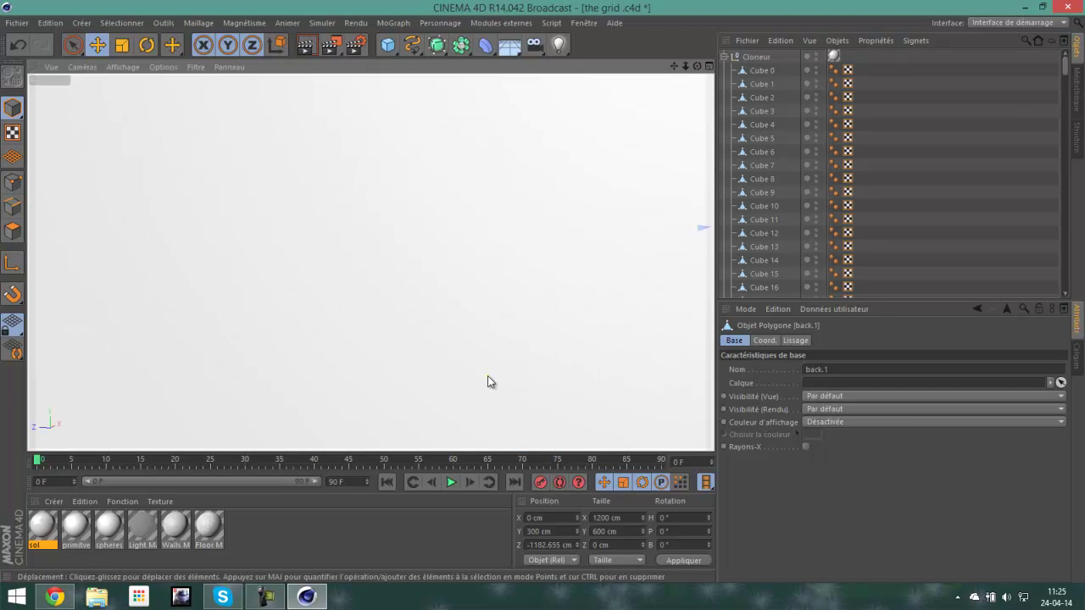
pyautogui.scroll(-2, 486, 373)
pyautogui.scroll(3, 542, 296)
pyautogui.scroll(-3, 542, 296)
pyautogui.scroll(-2, 542, 295)
pyautogui.scroll(4, 543, 298)
pyautogui.scroll(-3, 297, 307)
pyautogui.scroll(3, 371, 364)
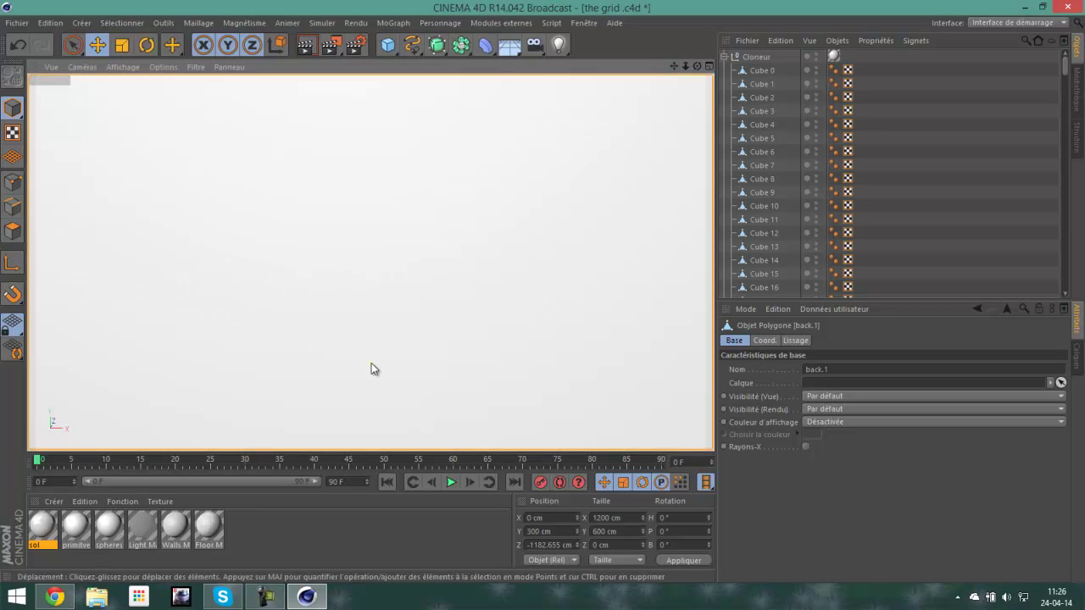
pyautogui.scroll(-3, 377, 341)
pyautogui.scroll(-2, 385, 313)
pyautogui.scroll(-2, 385, 350)
pyautogui.scroll(-4, 412, 337)
# - Deselect the wall and orbit to look inside the studio room
pyautogui.moveTo(411, 337)
pyautogui.keyDown('alt'); pyautogui.mouseDown()
pyautogui.moveTo(525, 332)
pyautogui.moveTo(427, 382)
pyautogui.mouseUp(); pyautogui.keyUp('alt')
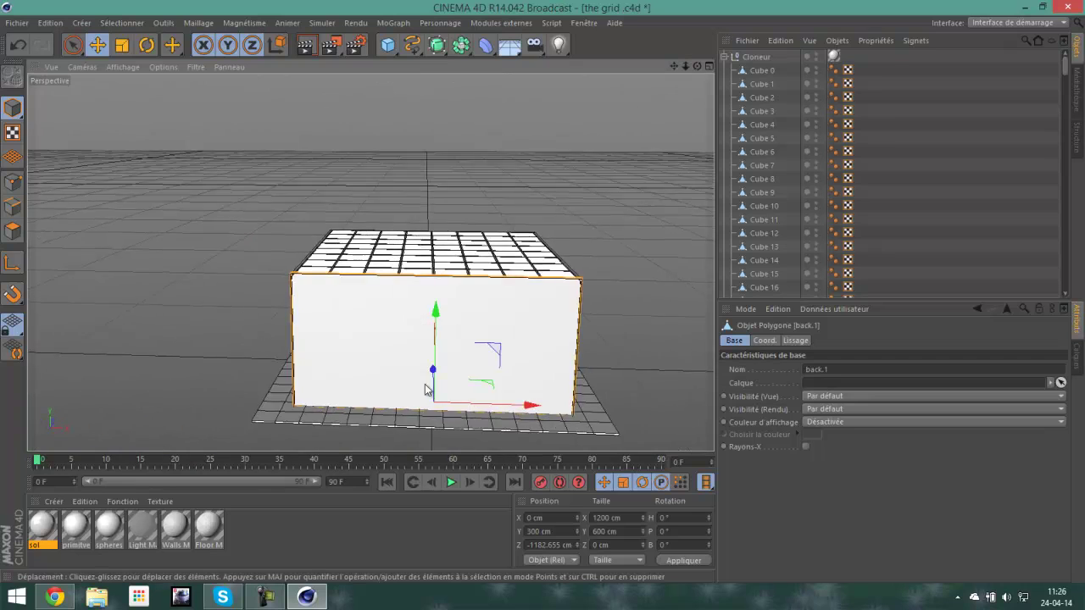
pyautogui.scroll(5, 496, 369)
pyautogui.click(448, 282)
pyautogui.scroll(-4, 356, 339)
pyautogui.moveTo(259, 391)
pyautogui.keyDown('alt'); pyautogui.mouseDown()
pyautogui.moveTo(542, 292)
pyautogui.moveTo(593, 212)
pyautogui.mouseUp(); pyautogui.keyUp('alt')
# - Render the room view and set the Walls Mat colour to light grey 229/229/229
pyautogui.moveTo(680, 64); pyautogui.dragTo(408, 341)
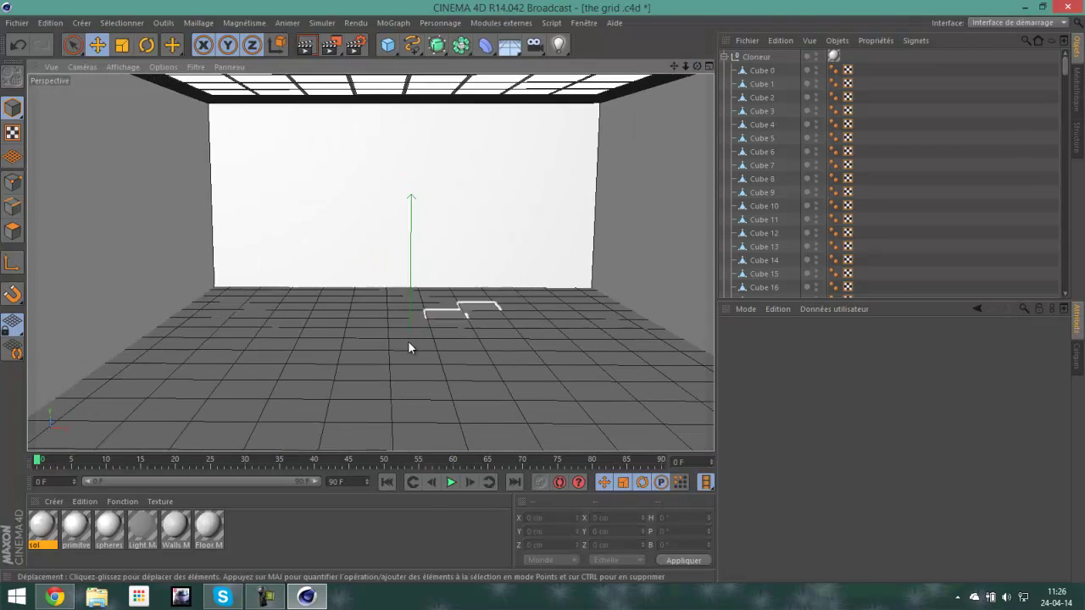
pyautogui.click(307, 46)
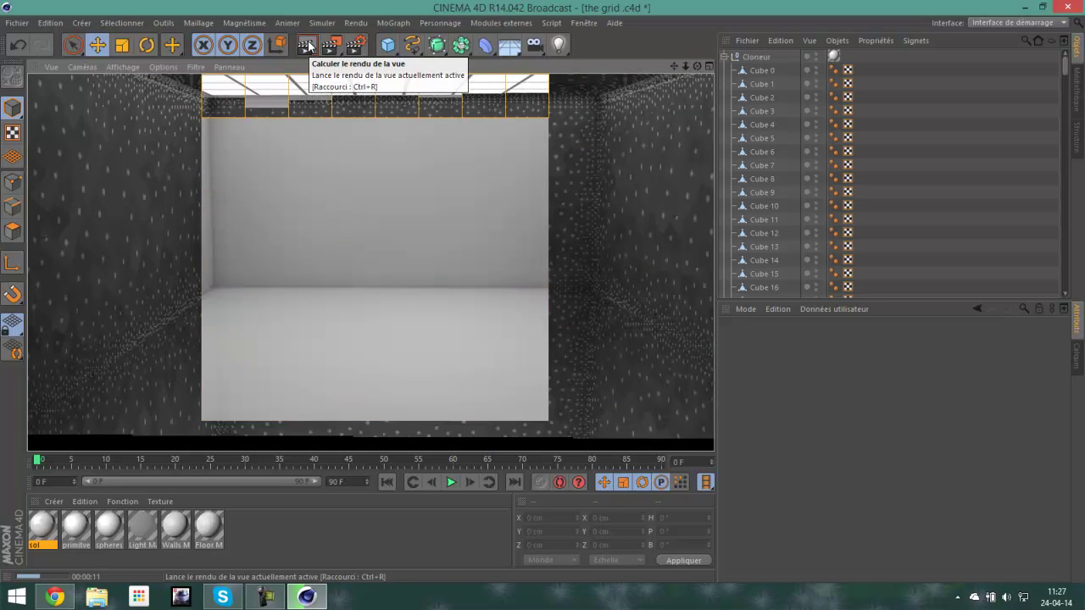
pyautogui.click(433, 351)
pyautogui.doubleClick(174, 527)
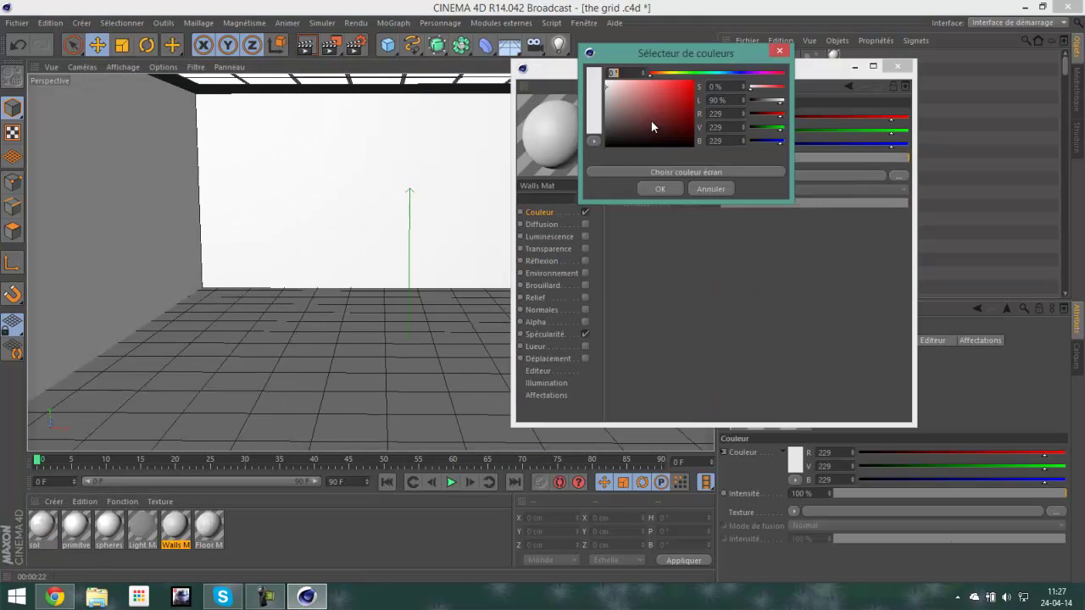
# - Load the Octagon Softbox from the C4D Studio Accessory presets into the scene
pyautogui.click(583, 23)
pyautogui.click(611, 135)
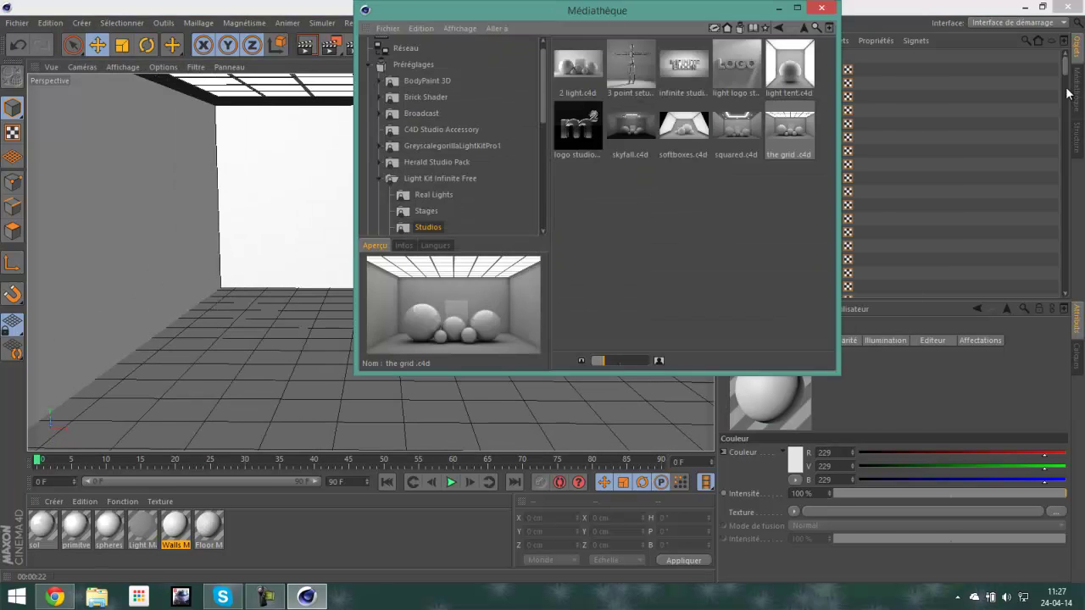
pyautogui.click(724, 57)
pyautogui.click(256, 130)
pyautogui.doubleClick(575, 63)
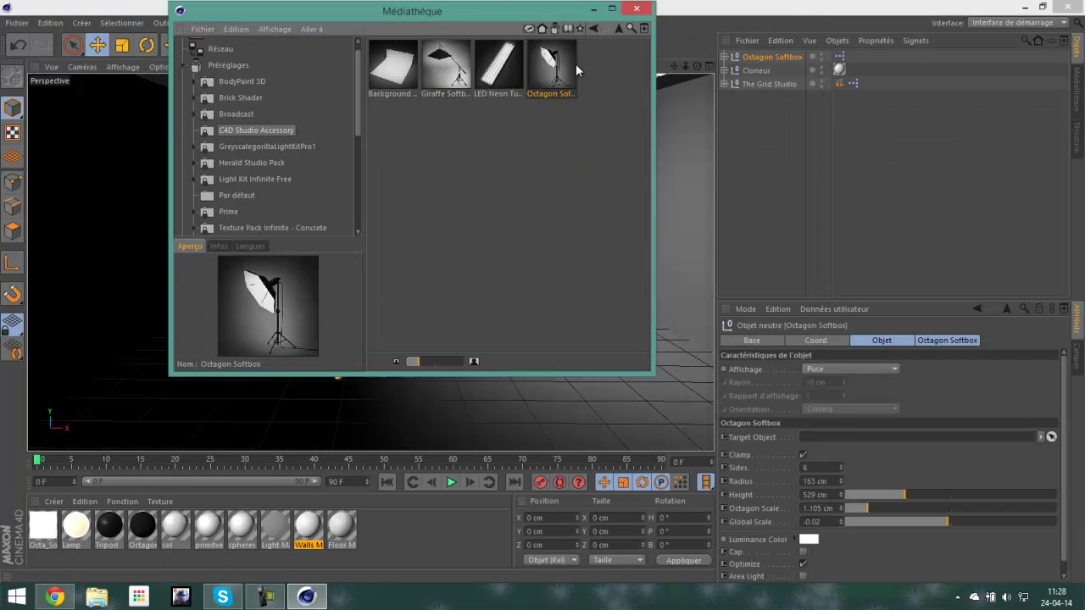
pyautogui.click(635, 8)
# - Move the softbox to the left and Ctrl-drag a duplicate to the right
pyautogui.click(940, 339)
pyautogui.scroll(-5, 424, 254)
pyautogui.moveTo(497, 339)
pyautogui.mouseDown()
pyautogui.moveTo(264, 341)
pyautogui.moveTo(375, 336)
pyautogui.mouseUp()
pyautogui.press('r')
pyautogui.press('e')
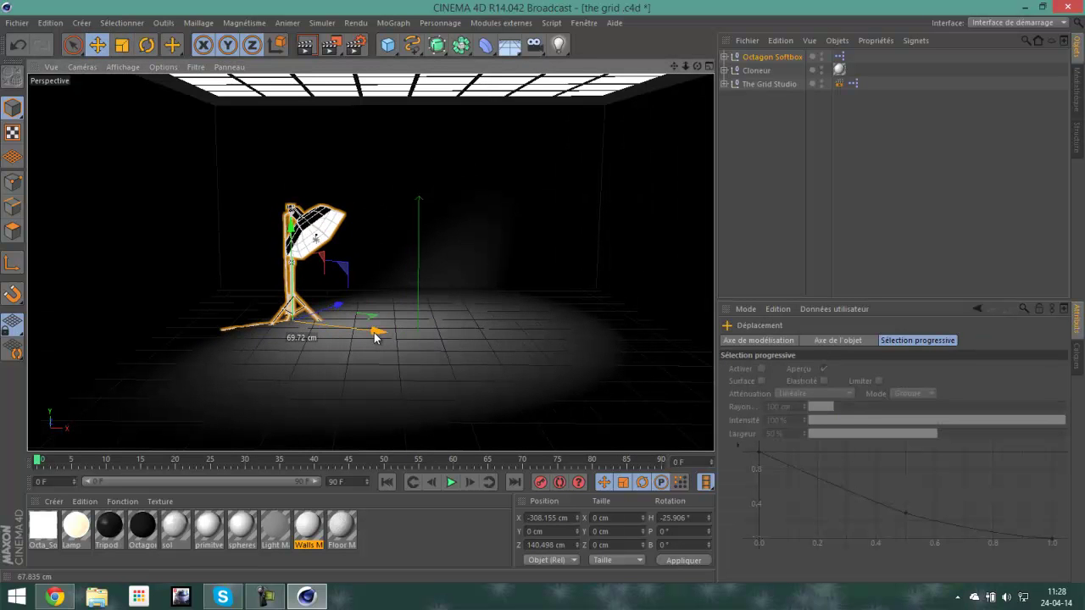
pyautogui.scroll(-5, 376, 336)
pyautogui.scroll(6, 333, 324)
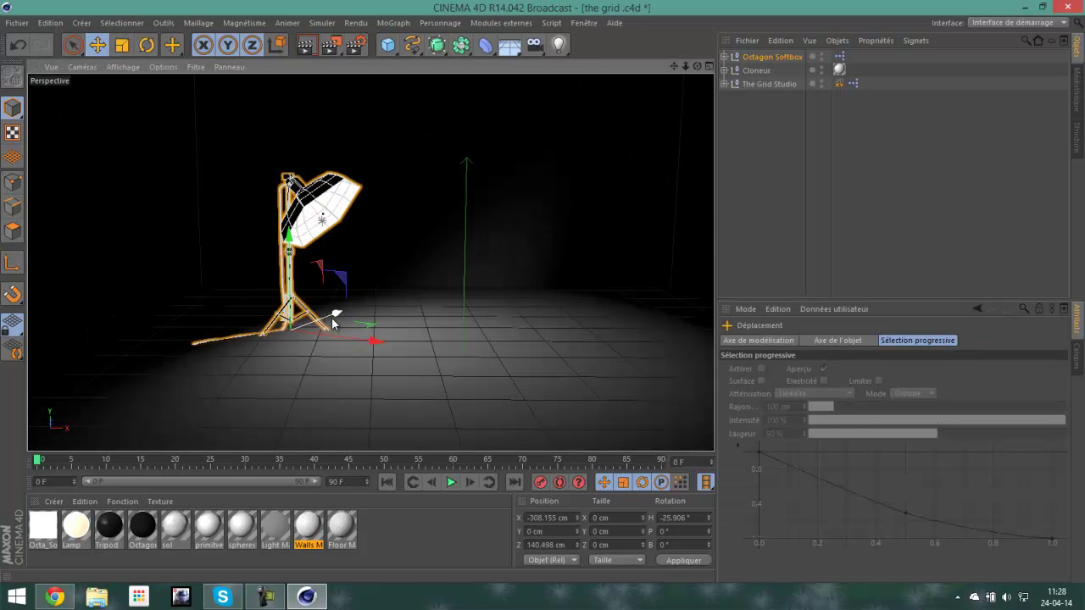
pyautogui.scroll(-2, 413, 322)
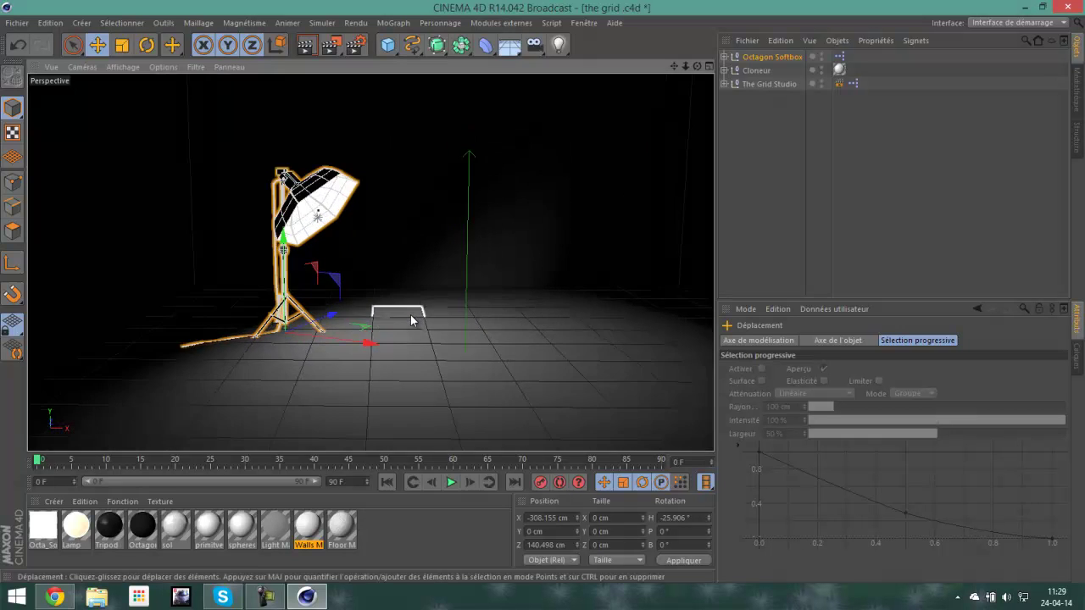
pyautogui.keyDown('ctrl'); pyautogui.moveTo(410, 314); pyautogui.dragTo(649, 351); pyautogui.keyUp('ctrl')
# - Rotate the copied softbox to face left and position it on the right side
pyautogui.press('r')
pyautogui.moveTo(556, 381); pyautogui.dragTo(215, 247)
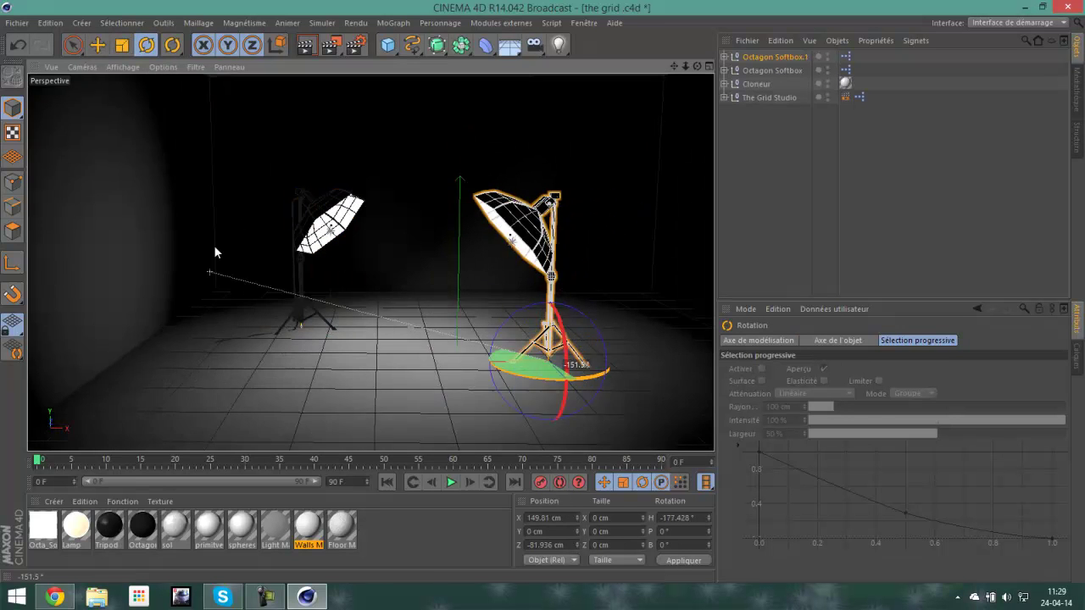
pyautogui.press('e')
pyautogui.moveTo(632, 327)
pyautogui.mouseDown()
pyautogui.moveTo(676, 316)
pyautogui.moveTo(659, 282)
pyautogui.mouseUp()
pyautogui.keyDown('alt'); pyautogui.moveTo(460, 314); pyautogui.dragTo(370, 260); pyautogui.keyUp('alt')
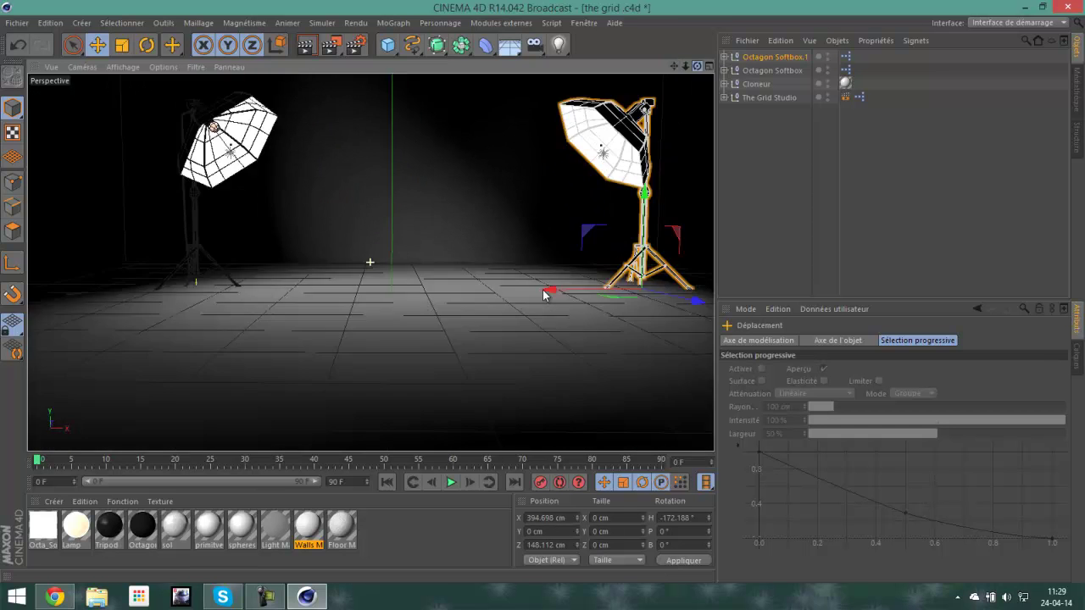
# - Give the left softbox 5 sides and 540 cm height, then render to preview
pyautogui.click(939, 343)
pyautogui.click(772, 71)
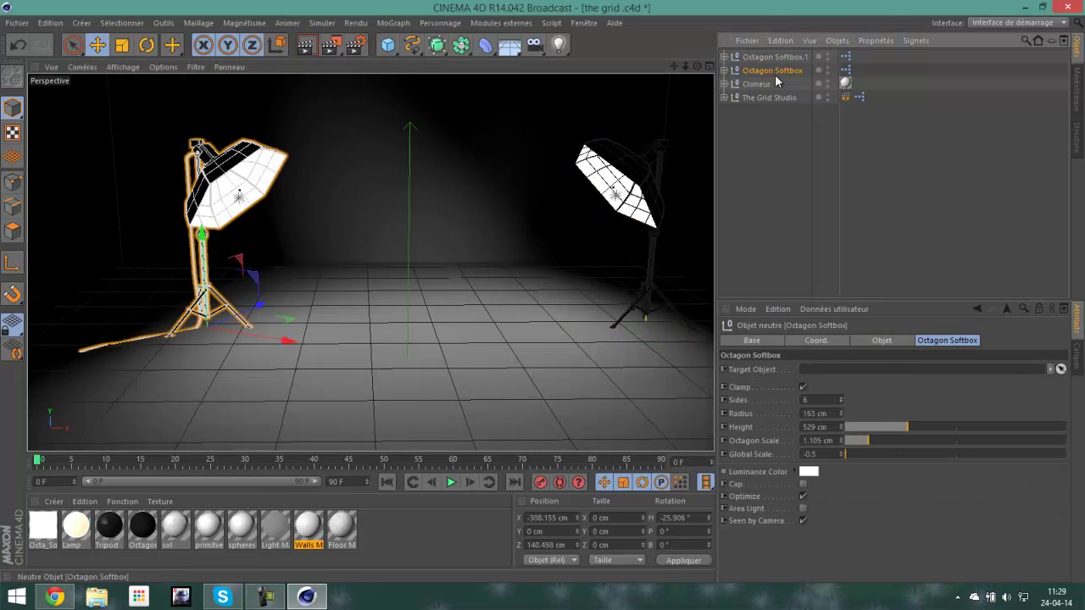
pyautogui.moveTo(889, 430); pyautogui.dragTo(929, 434)
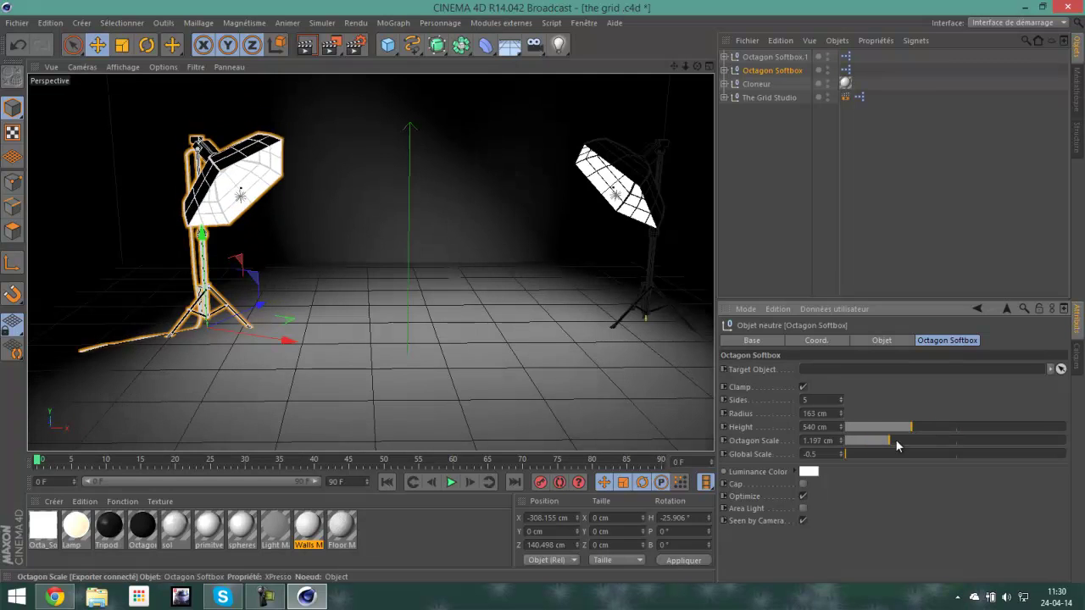
pyautogui.click(773, 57)
pyautogui.click(307, 46)
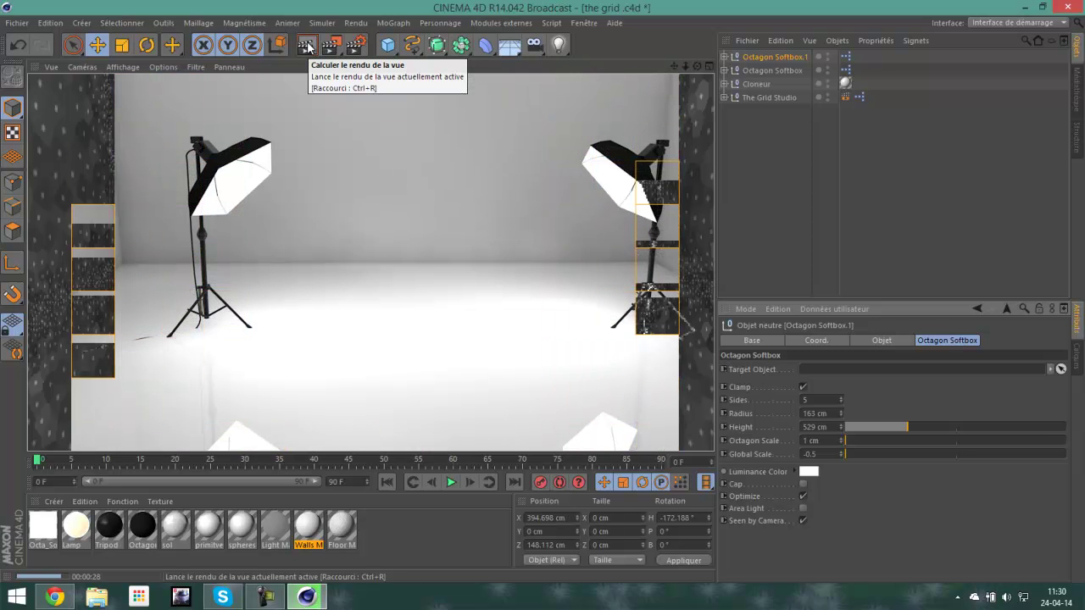
pyautogui.click(657, 271)
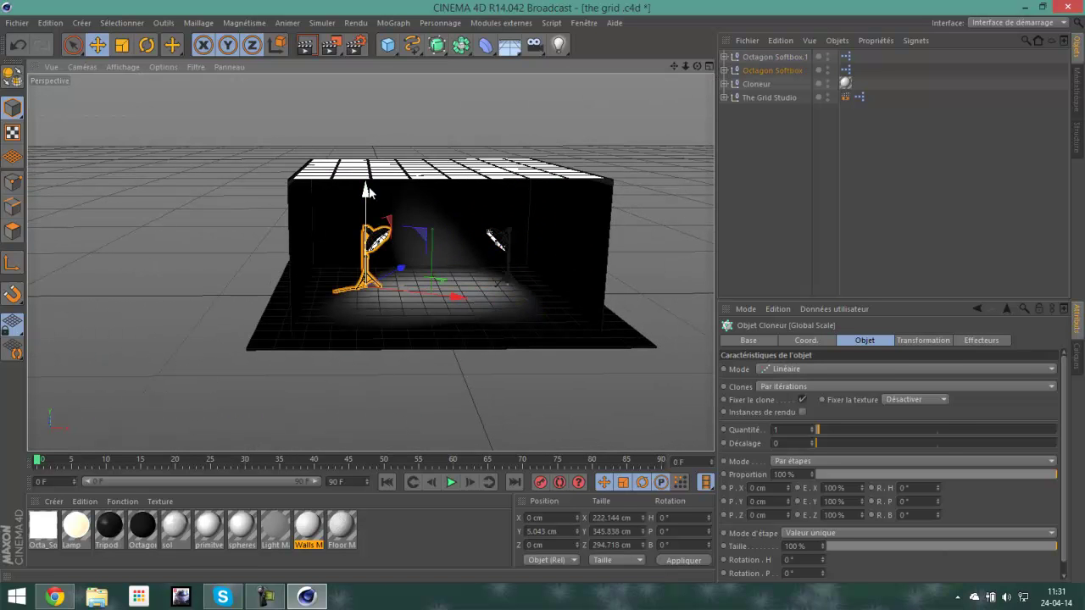
# - Add a Collider Body dynamics tag to the Cloneur
pyautogui.rightClick(789, 71)
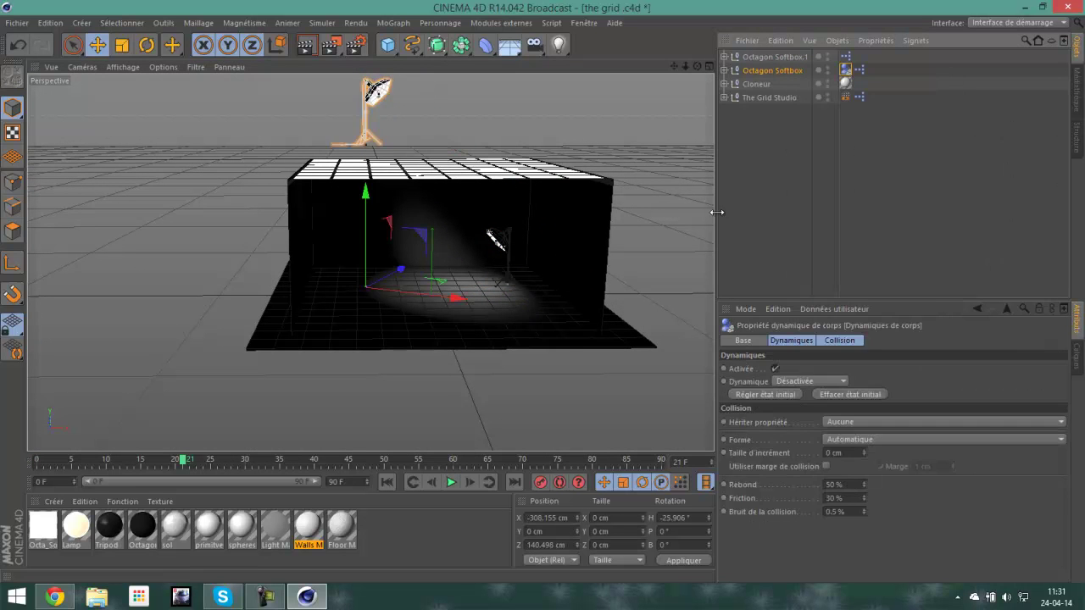
pyautogui.rightClick(758, 82)
pyautogui.click(960, 179)
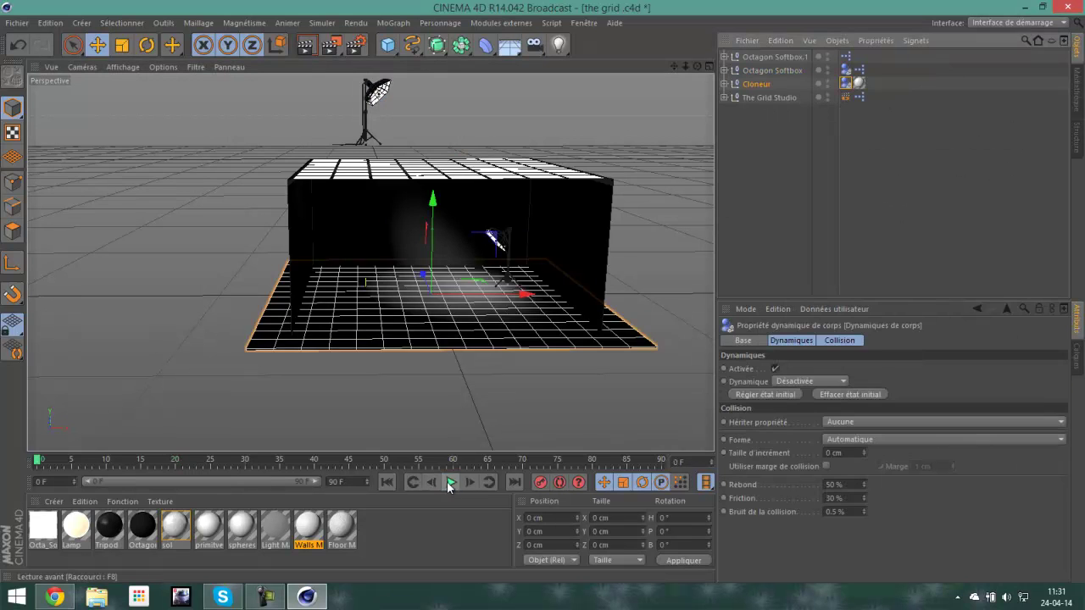
# - Review the original softbox's tag, layer and object settings
pyautogui.click(846, 72)
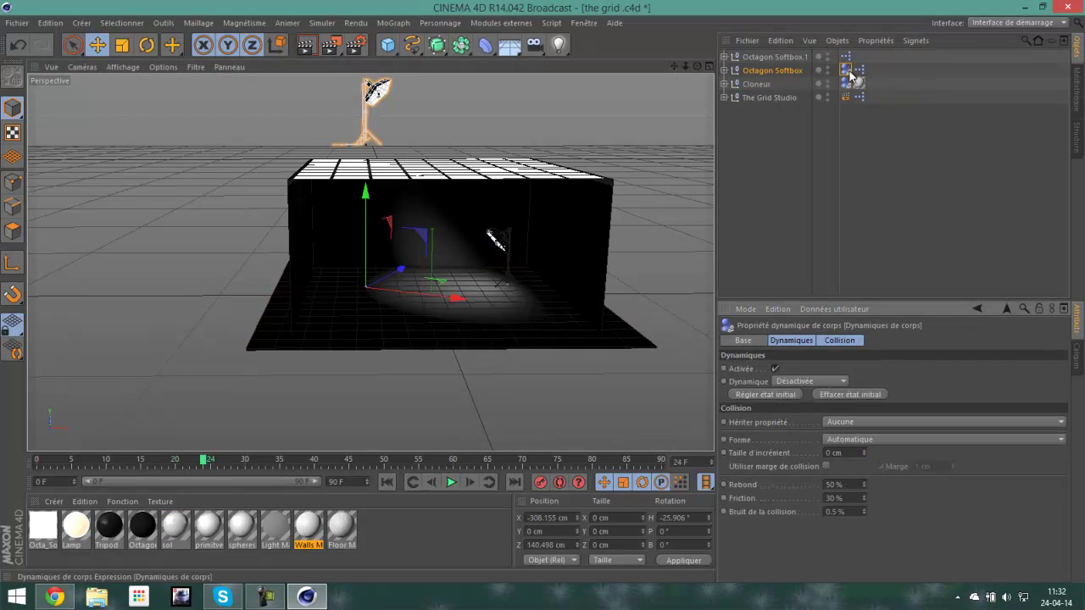
pyautogui.click(833, 429)
pyautogui.click(837, 437)
pyautogui.click(846, 70)
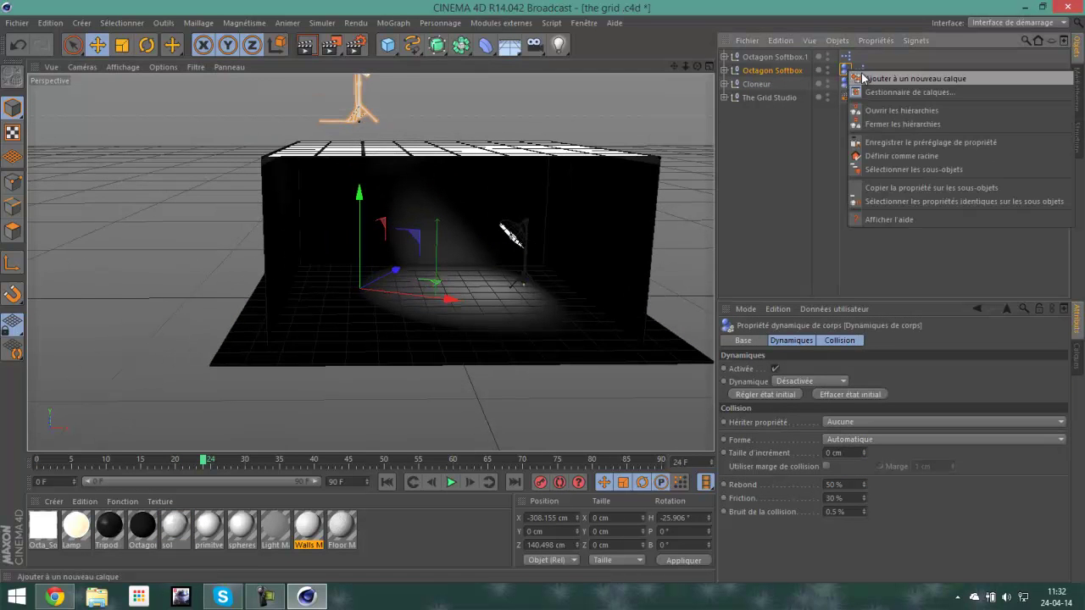
pyautogui.click(776, 74)
pyautogui.click(914, 342)
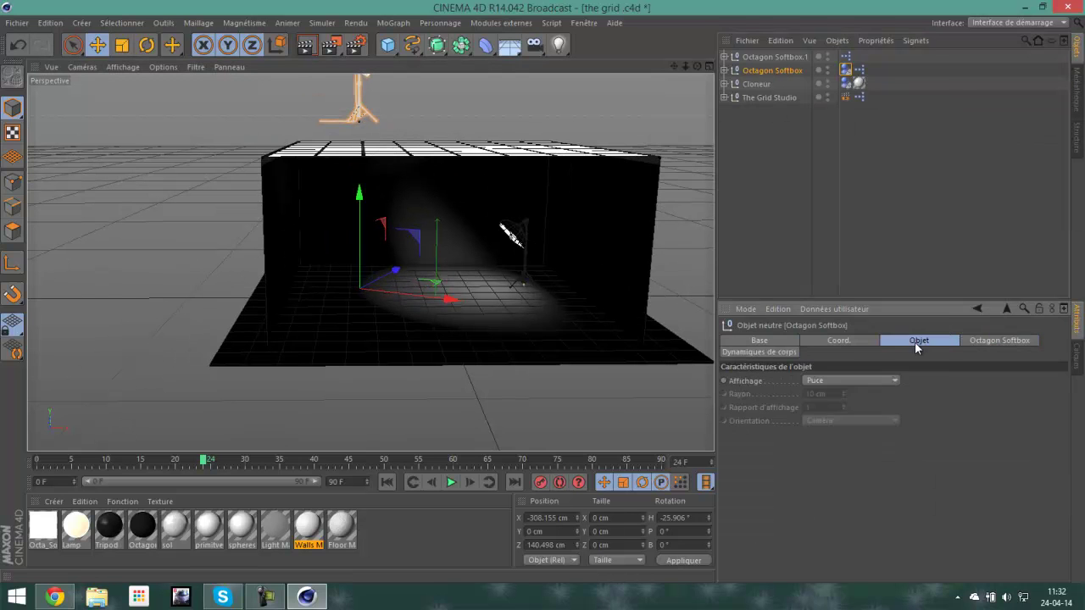
pyautogui.rightClick(789, 72)
pyautogui.press('Escape')
pyautogui.click(846, 70)
pyautogui.click(881, 340)
pyautogui.click(392, 23)
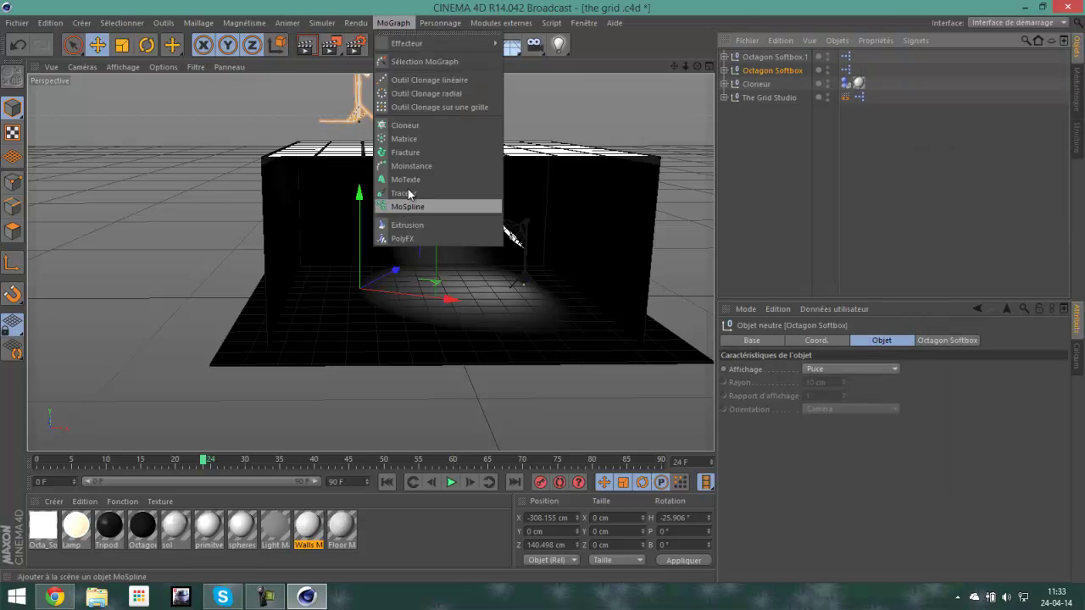
# - Add a Fracture object with a dynamics body and play the simulation
pyautogui.click(405, 151)
pyautogui.rightClick(762, 56)
pyautogui.click(912, 219)
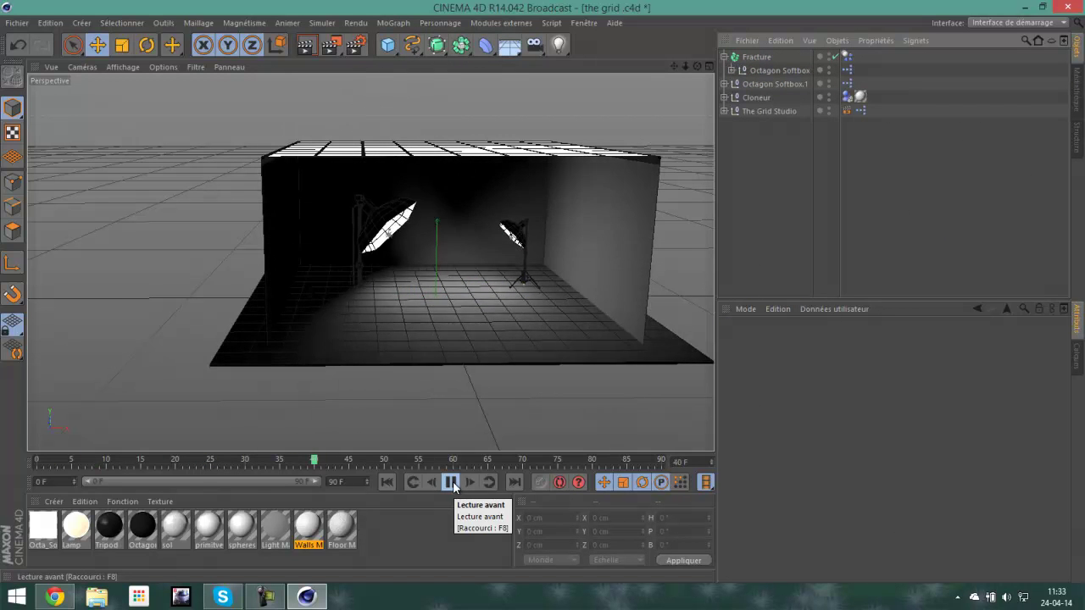
pyautogui.click(387, 483)
pyautogui.click(387, 483)
# - Expand the Cloneur's cubes and inspect the Fracture's dynamics body settings
pyautogui.click(754, 98)
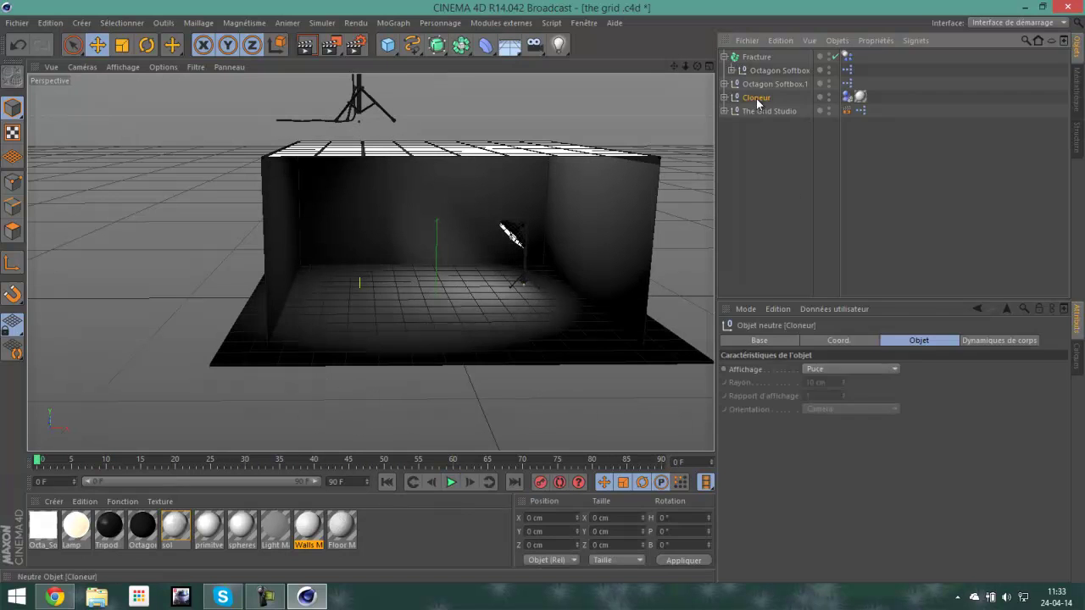
pyautogui.click(725, 97)
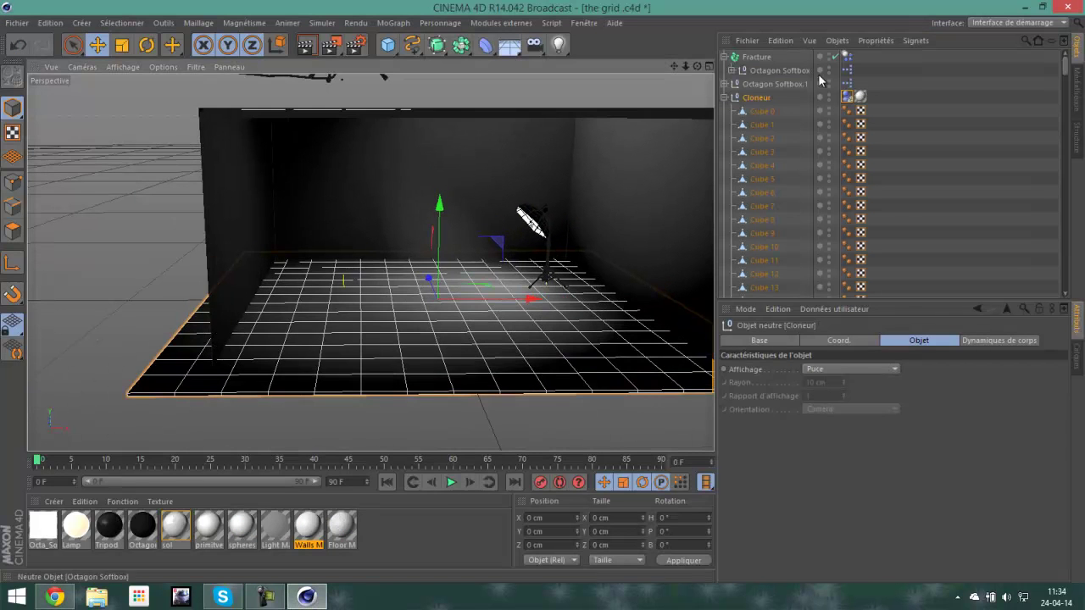
pyautogui.click(847, 56)
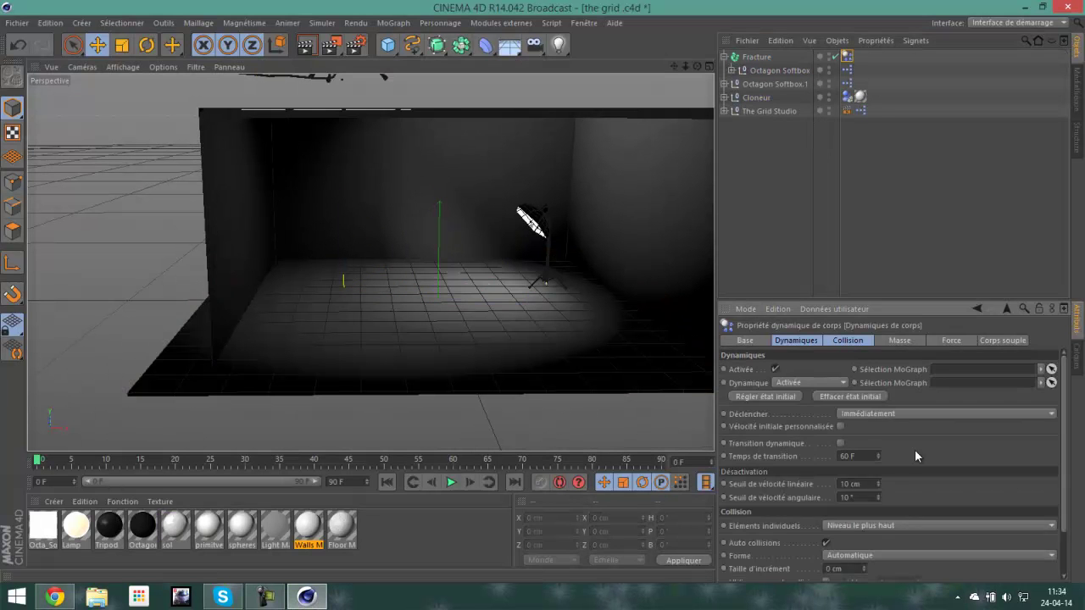
pyautogui.click(275, 267)
# - Make the Cloneur editable, give every cube a dynamics body, and run the simulation
pyautogui.click(756, 97)
pyautogui.rightClick(756, 97)
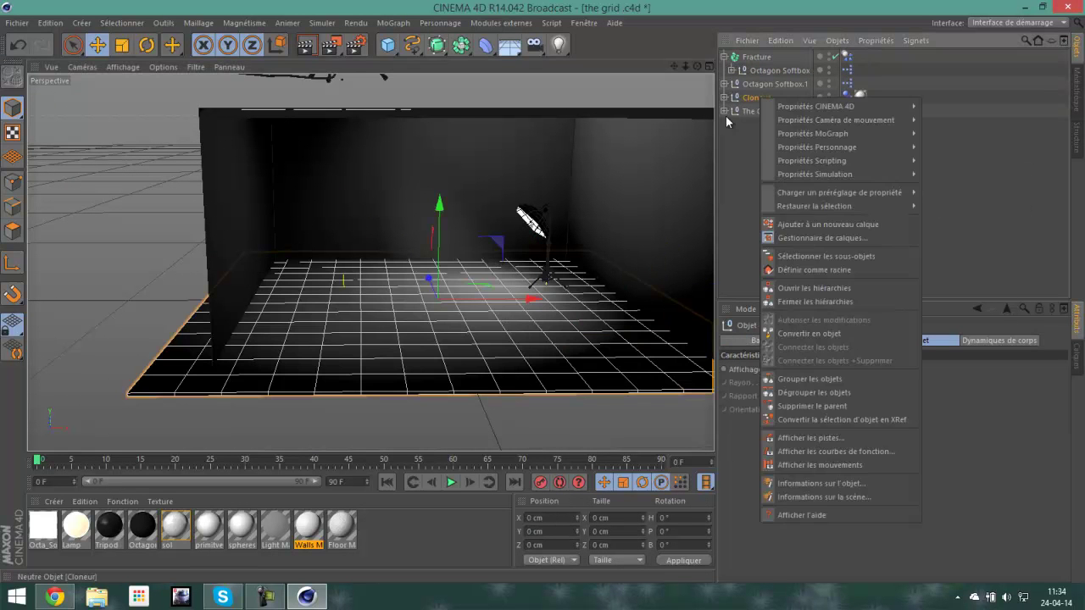
pyautogui.click(805, 135)
pyautogui.scroll(-15, 788, 229)
pyautogui.hotkey('ctrl', 'a')
pyautogui.rightClick(788, 236)
pyautogui.click(961, 241)
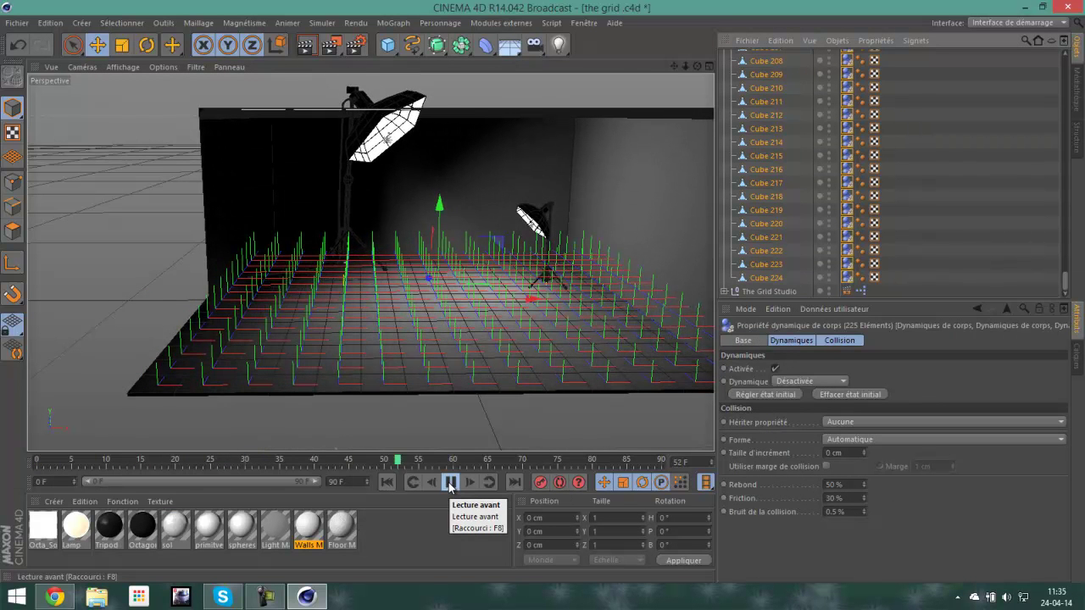
pyautogui.click(449, 486)
pyautogui.hotkey('shift', 'f')
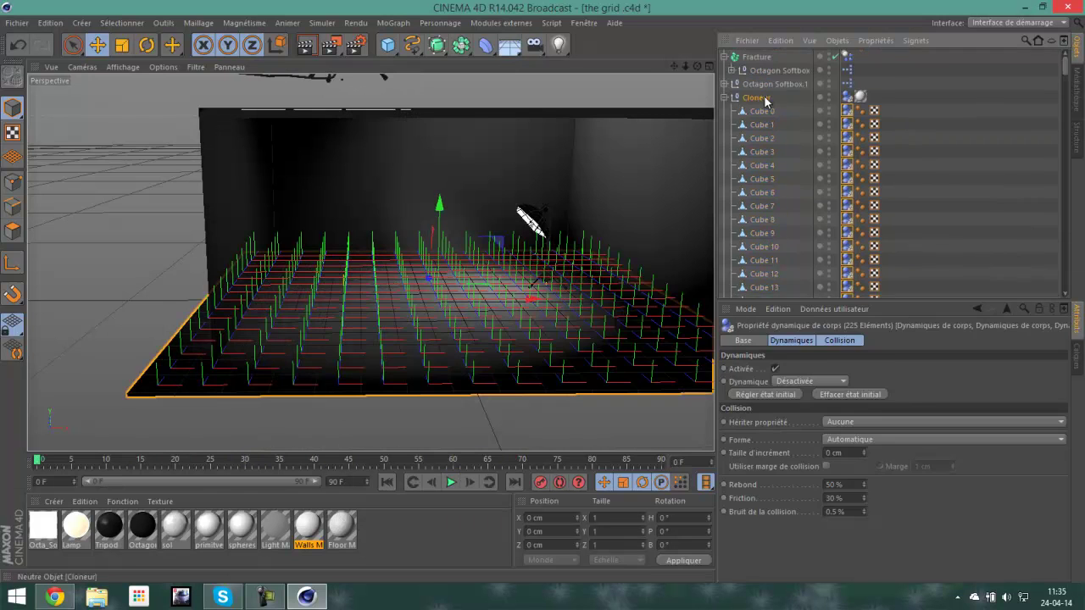
# - Undo the dynamics changes back to the plain two-softbox studio
pyautogui.click(765, 100)
pyautogui.click(756, 57)
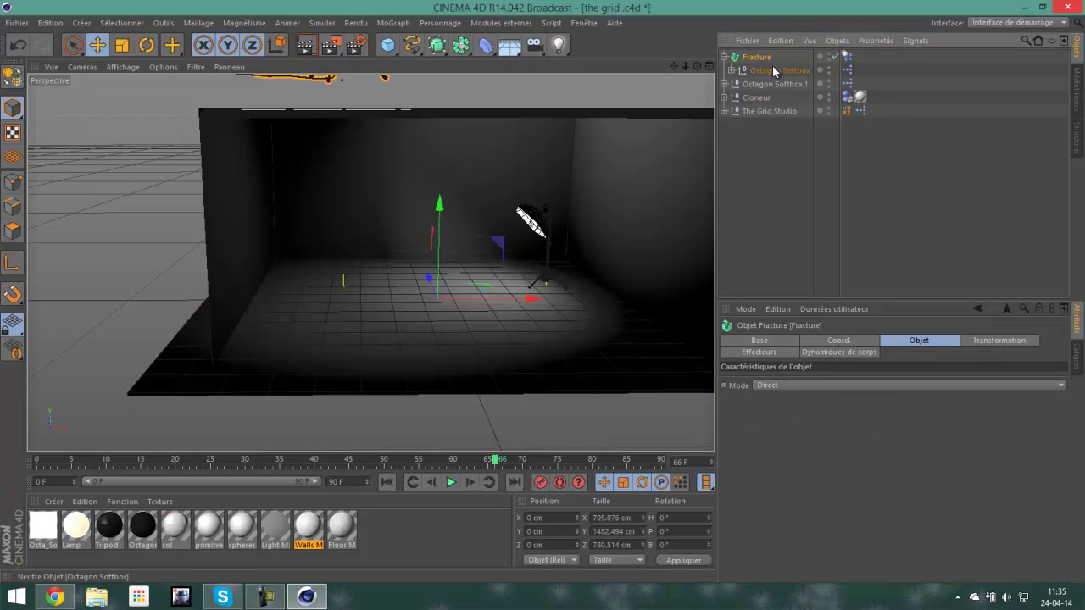
pyautogui.click(778, 70)
pyautogui.click(19, 47)
pyautogui.click(19, 46)
pyautogui.click(19, 46)
pyautogui.click(19, 46)
# - Open the Octagon material in the Material Editor, then close the editor
pyautogui.scroll(3, 507, 350)
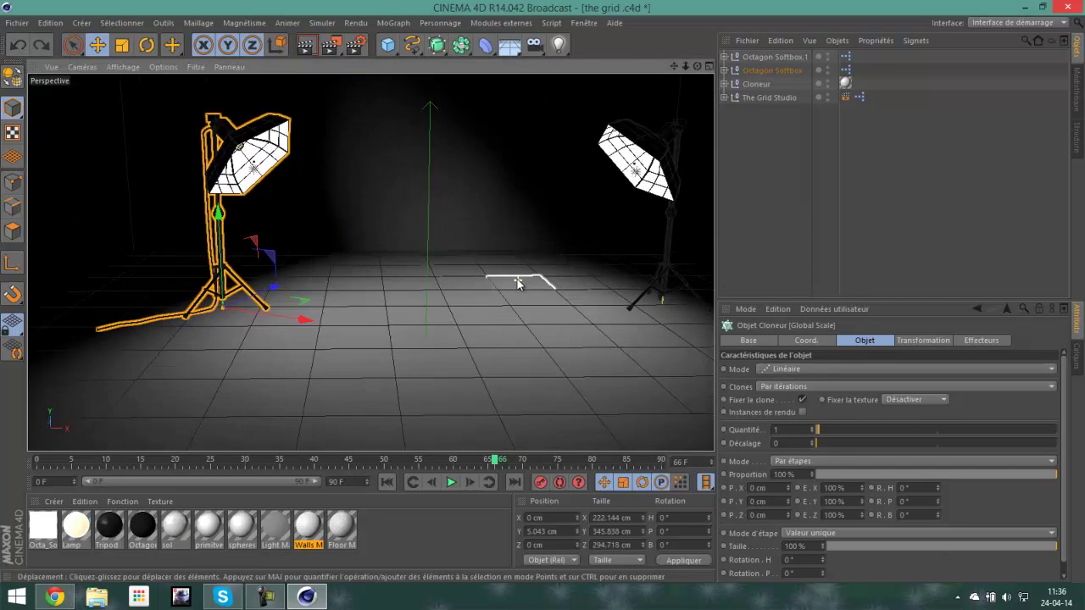
pyautogui.scroll(-2, 621, 201)
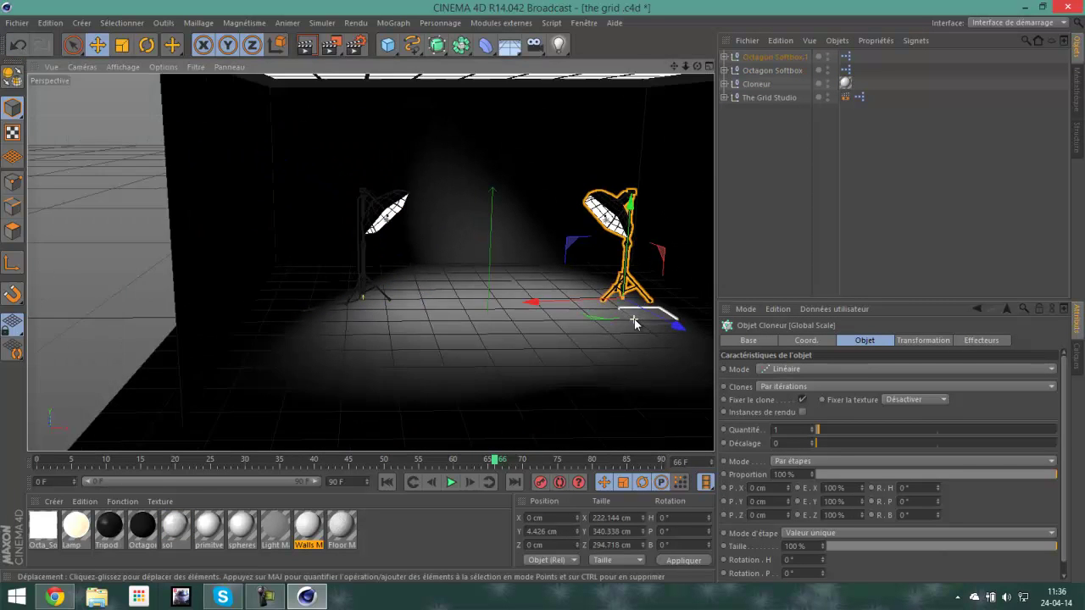
pyautogui.click(110, 527)
pyautogui.doubleClick(135, 527)
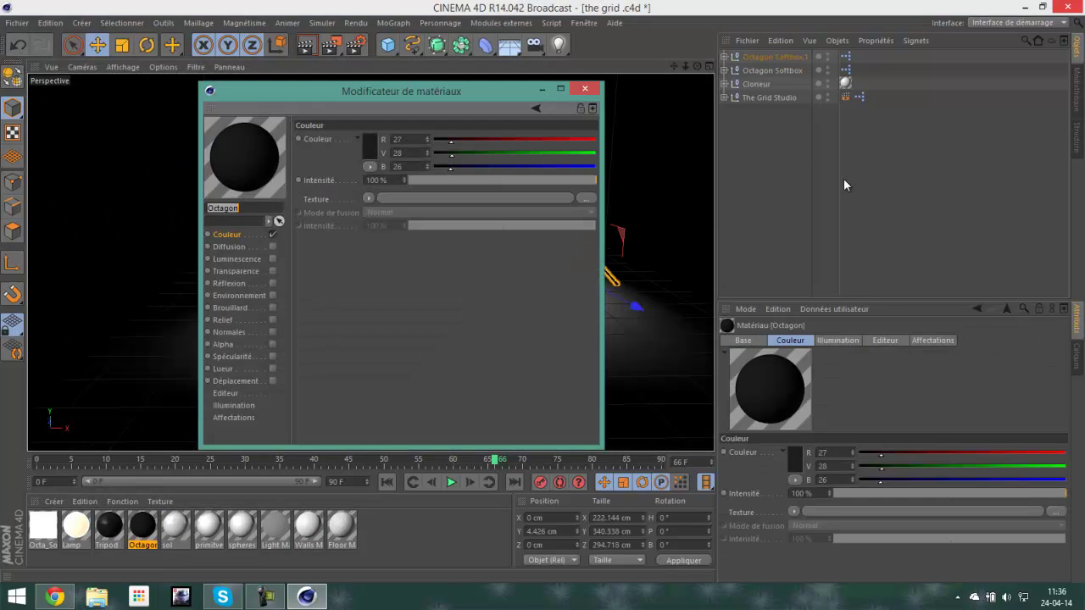
pyautogui.click(587, 92)
# - Open the Content Browser and browse the Concrete, Dirty Metal, Fabric, Marble and Floor texture folders
pyautogui.click(583, 22)
pyautogui.click(597, 45)
pyautogui.moveTo(357, 152); pyautogui.dragTo(355, 126)
pyautogui.click(305, 109)
pyautogui.click(306, 123)
pyautogui.click(275, 142)
pyautogui.click(278, 204)
pyautogui.click(267, 157)
# - Find Wood 21 in the Texture Pack Infinite Wood folder and drag it onto the Cloneur
pyautogui.moveTo(644, 112); pyautogui.dragTo(644, 280)
pyautogui.click(498, 308)
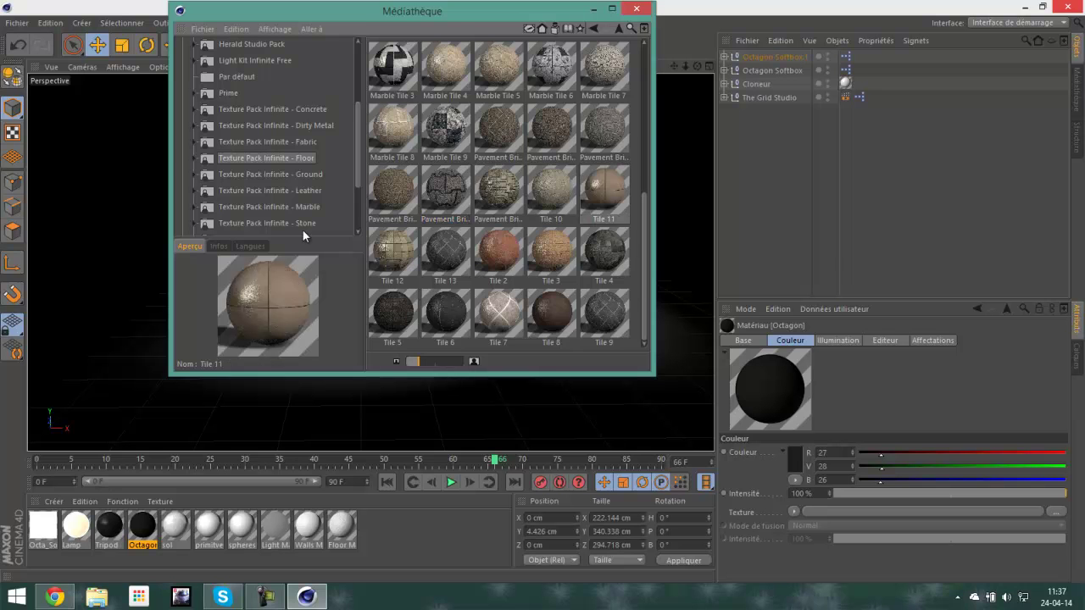
pyautogui.scroll(-3, 302, 229)
pyautogui.click(342, 177)
pyautogui.click(279, 191)
pyautogui.click(445, 313)
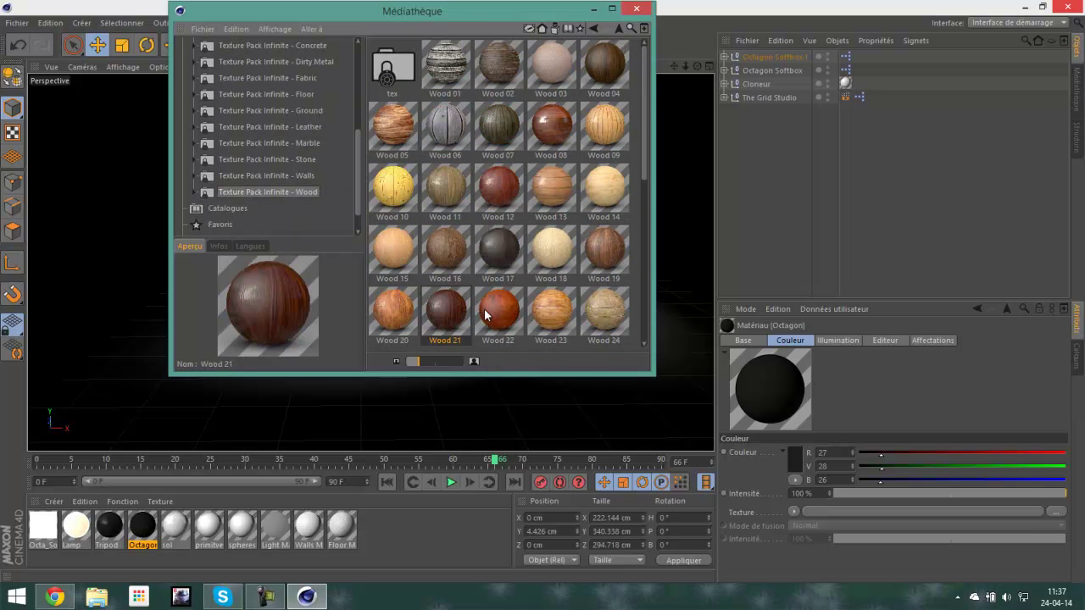
pyautogui.click(447, 313)
pyautogui.moveTo(447, 312); pyautogui.dragTo(767, 84)
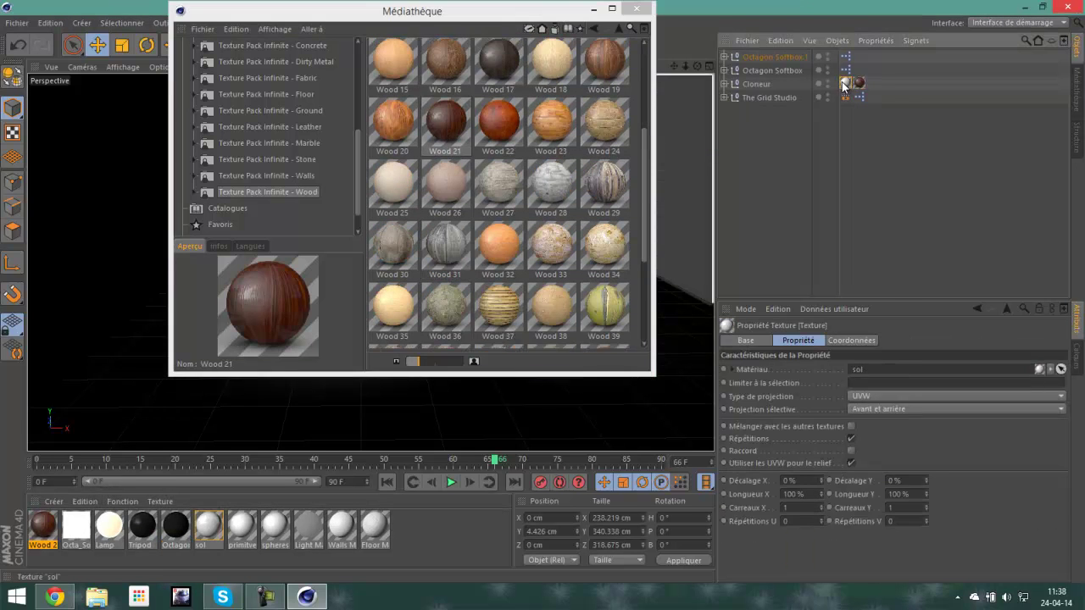
# - Drag the orange Metal 38 from Dirty Metal into the Material Manager, then select the Octagon Softbox group
pyautogui.click(275, 160)
pyautogui.press('Up')
pyautogui.press('Up')
pyautogui.press('Up')
pyautogui.press('Up')
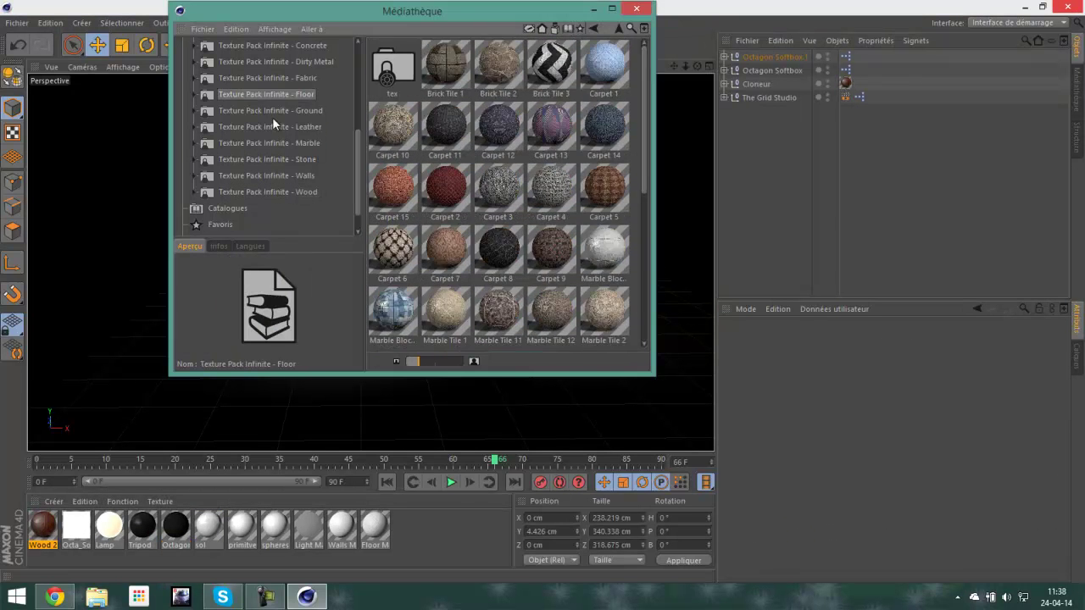
pyautogui.press('Up')
pyautogui.press('Up')
pyautogui.scroll(3, 359, 140)
pyautogui.scroll(-4, 500, 195)
pyautogui.click(551, 247)
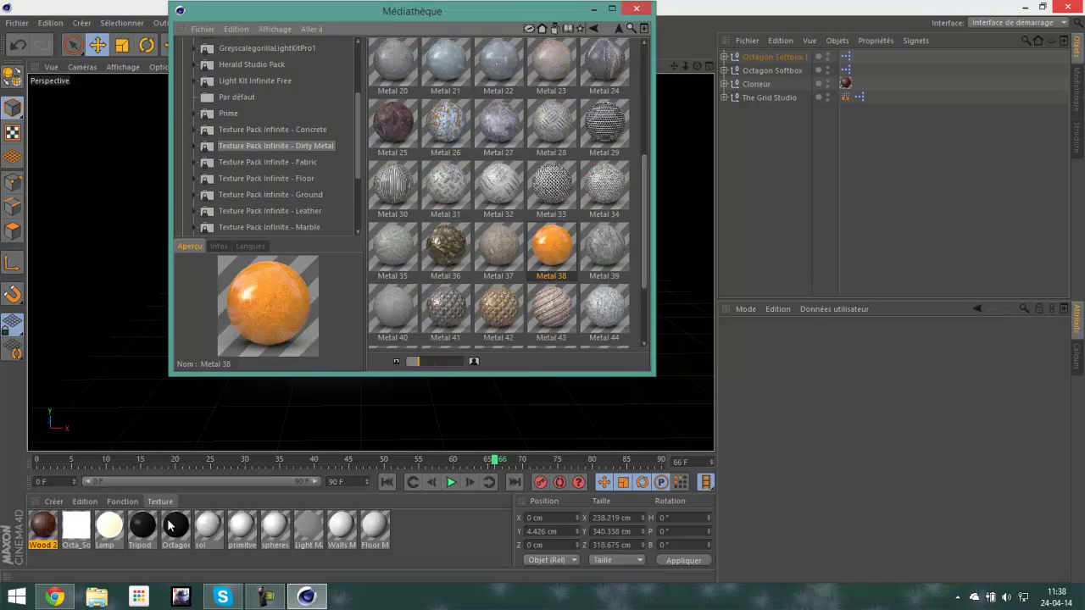
pyautogui.moveTo(550, 247); pyautogui.dragTo(72, 541)
pyautogui.click(724, 71)
pyautogui.click(739, 111)
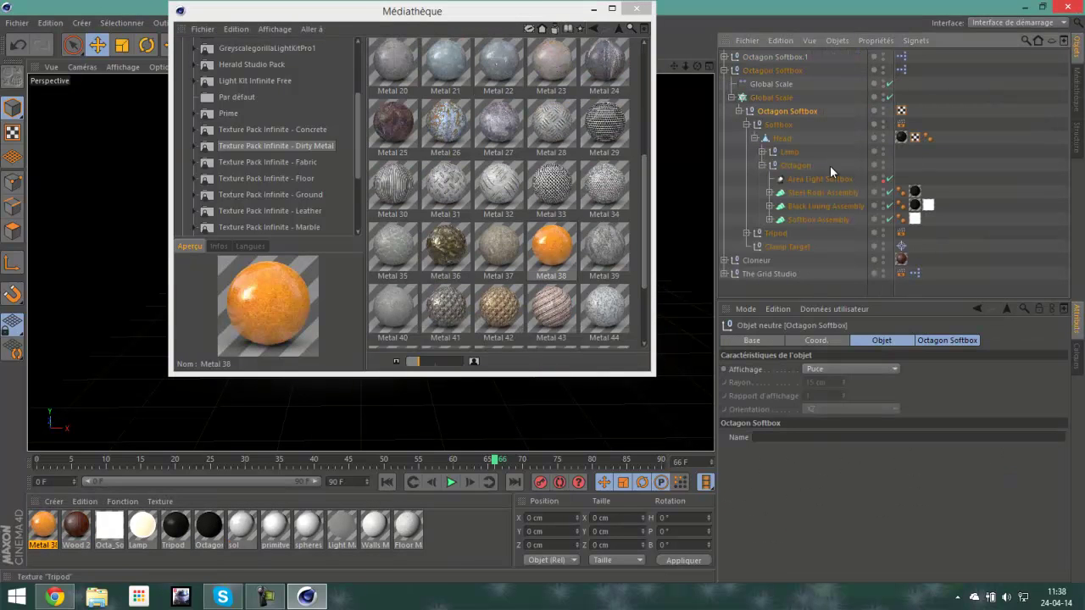
# - Drag Metal 38 onto the softbox Head and tripod Head objects, then render a viewport preview
pyautogui.moveTo(898, 144); pyautogui.dragTo(900, 139)
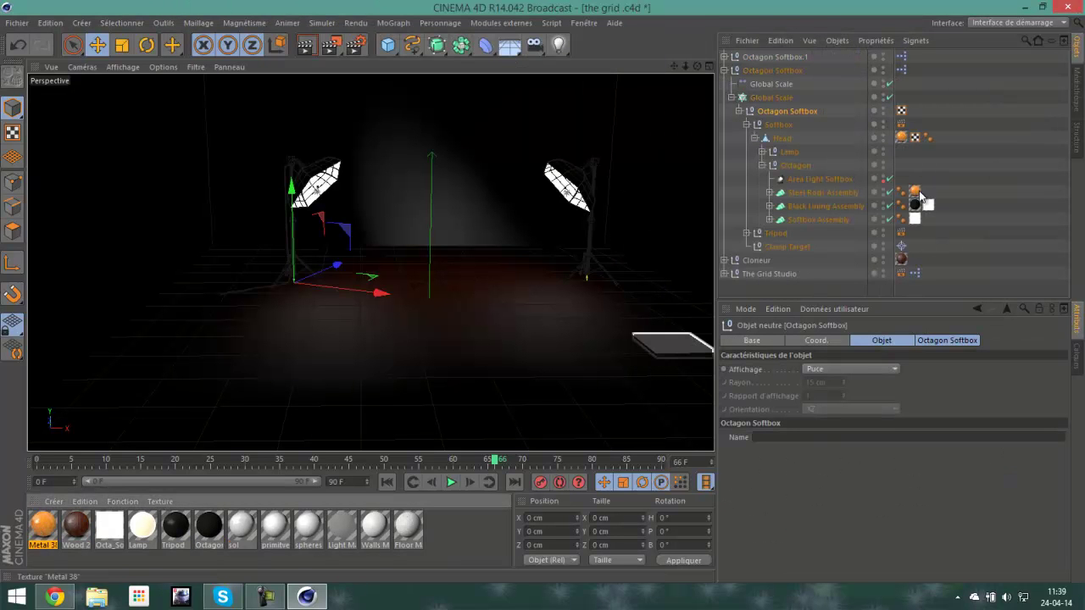
pyautogui.moveTo(922, 197); pyautogui.dragTo(916, 176)
pyautogui.scroll(-3, 991, 212)
pyautogui.click(745, 141)
pyautogui.click(782, 170)
pyautogui.scroll(-3, 848, 212)
pyautogui.click(814, 183)
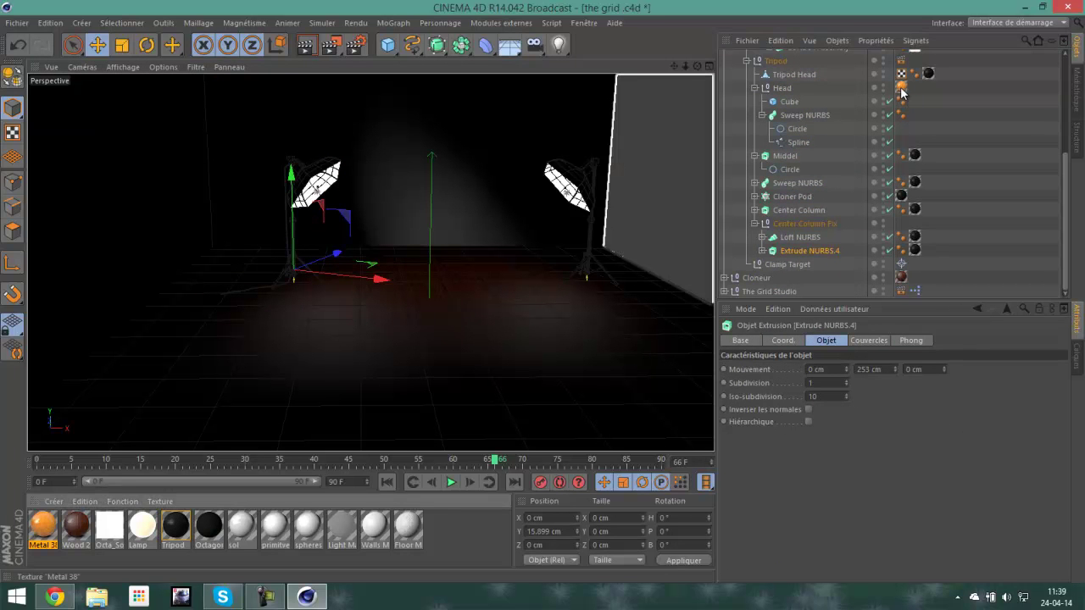
pyautogui.scroll(-1, 757, 255)
pyautogui.scroll(3, 981, 202)
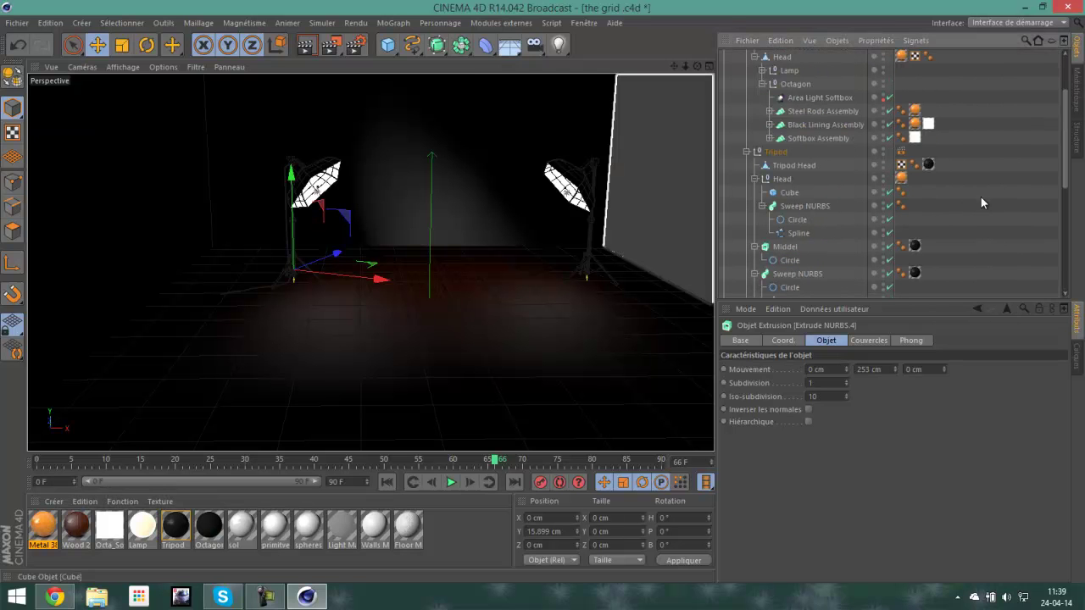
pyautogui.click(306, 45)
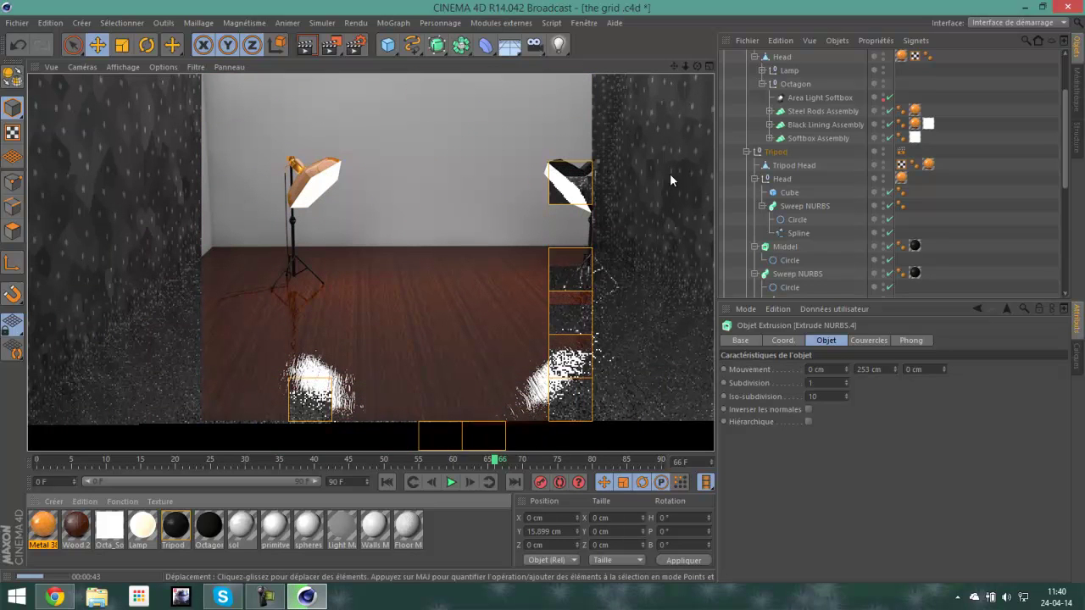
# - Undo the last three material assignments and render the softbox close-up twice
pyautogui.click(17, 44)
pyautogui.click(18, 45)
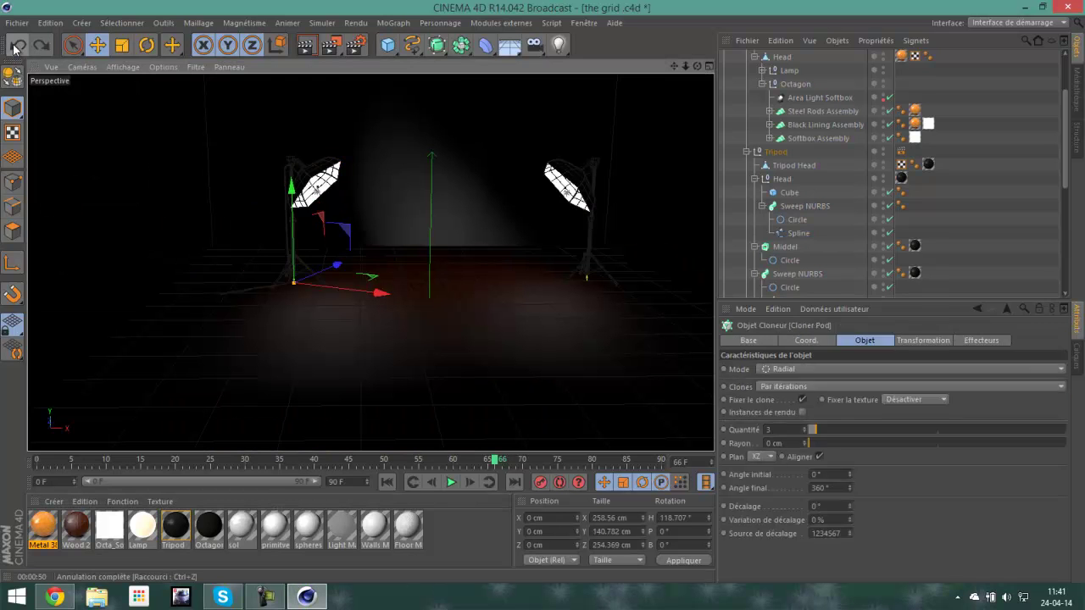
pyautogui.click(18, 45)
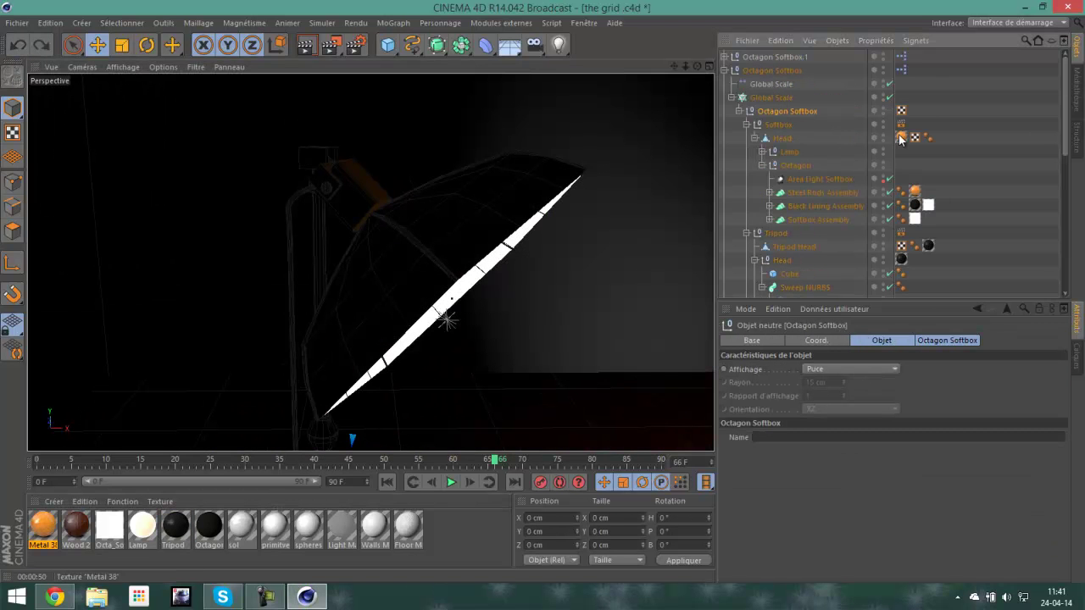
pyautogui.click(307, 47)
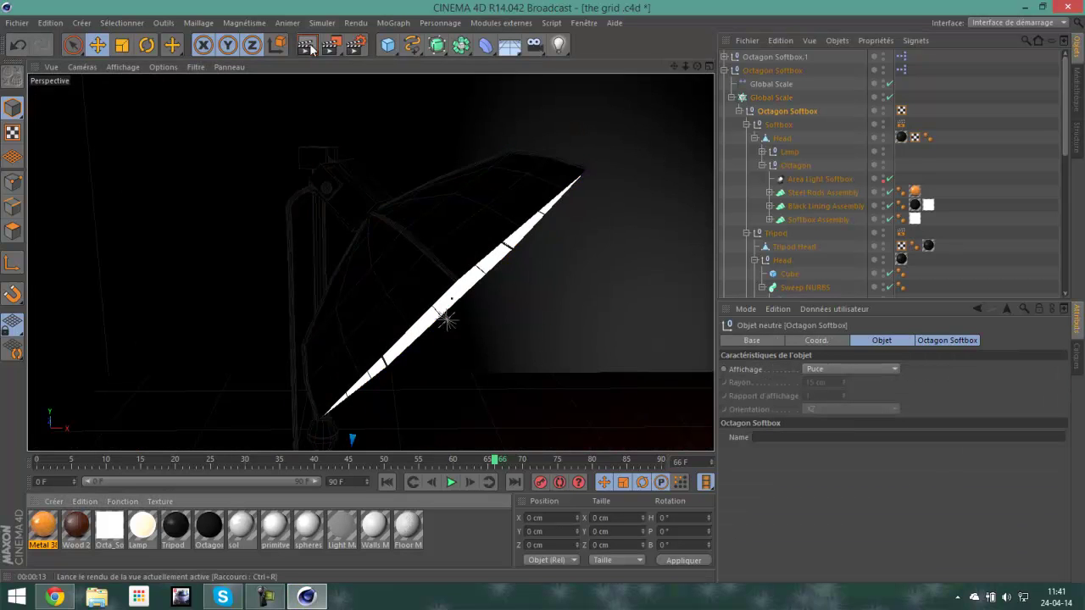
pyautogui.click(308, 47)
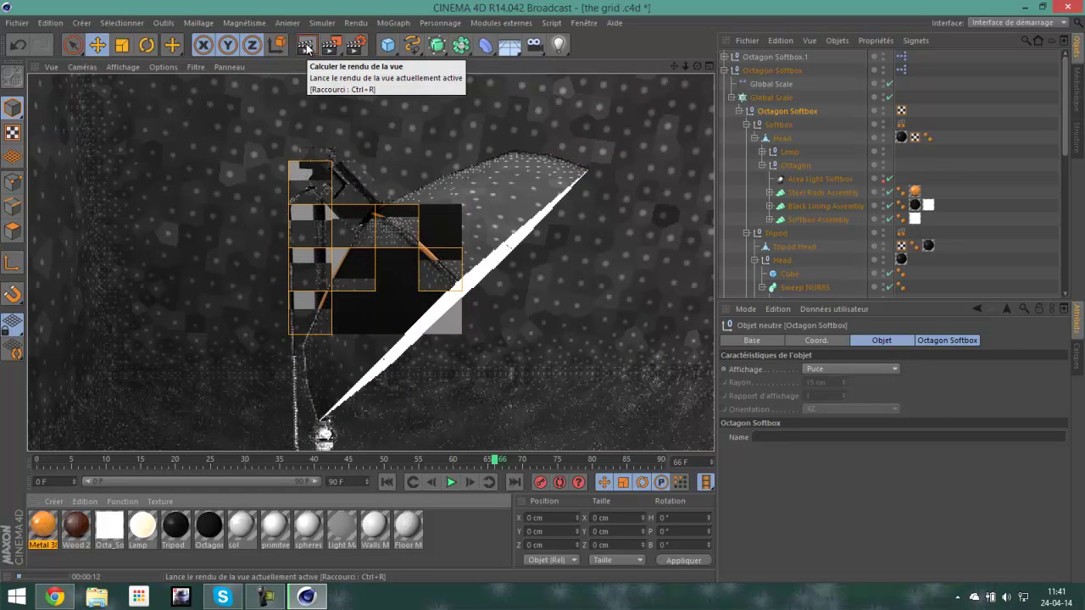
# - Clear the render and expand the softbox hierarchy down to the Lamp group
pyautogui.click(532, 204)
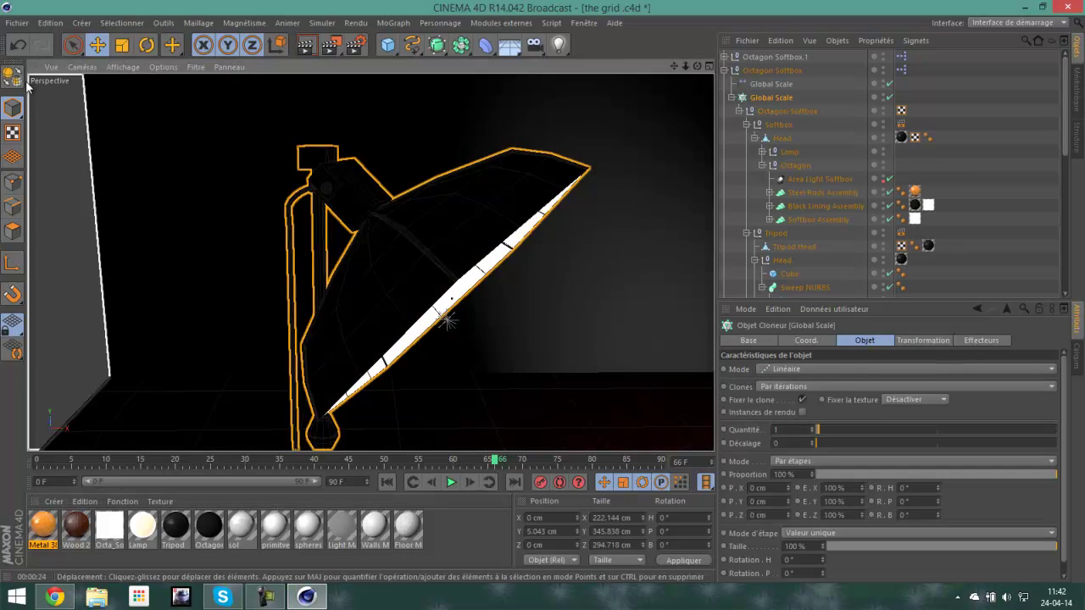
pyautogui.scroll(-1, 835, 212)
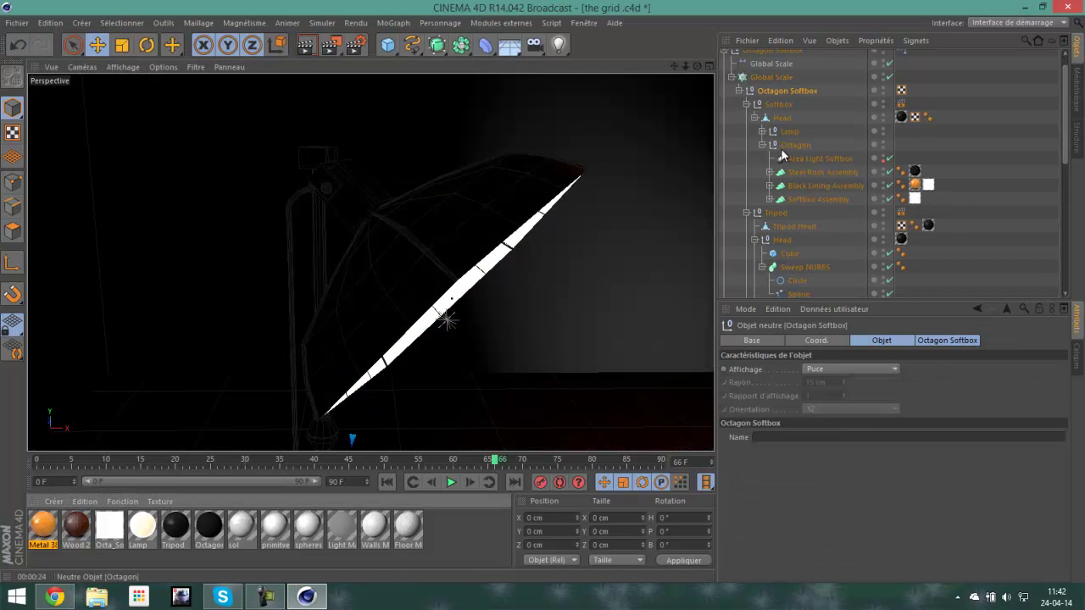
pyautogui.click(726, 57)
pyautogui.click(725, 57)
pyautogui.click(762, 139)
# - Select the Black Lining Assembly, zoom out to both lamps, and render the view with Ctrl+R
pyautogui.click(762, 138)
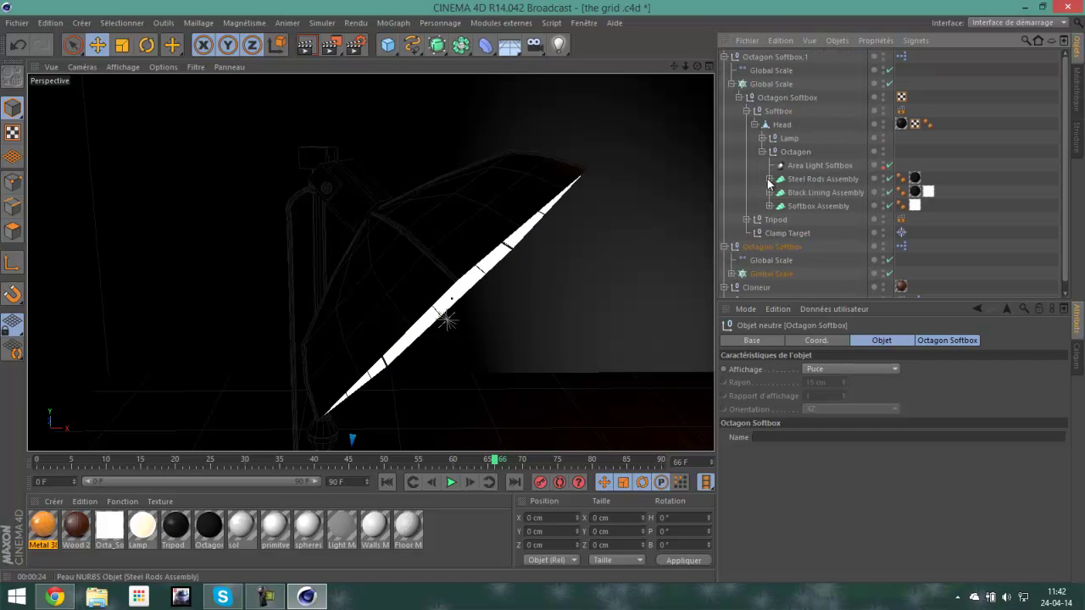
pyautogui.click(825, 193)
pyautogui.moveTo(683, 75); pyautogui.dragTo(585, 269)
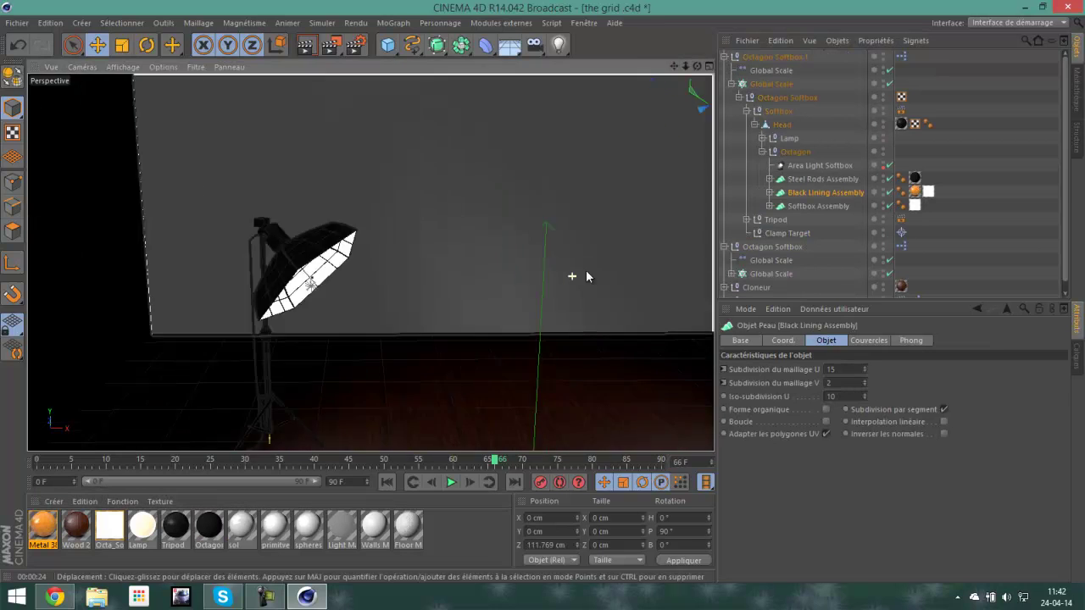
pyautogui.hotkey('ctrl', 'r')
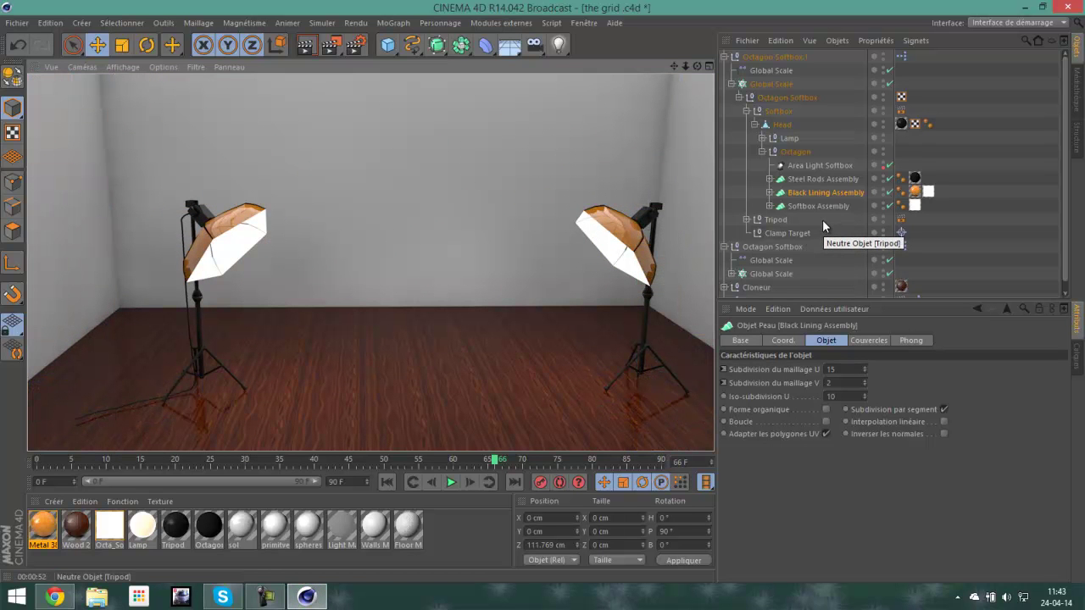
pyautogui.click(725, 57)
# - Move the left softbox stand further left and delete The Grid Studio's built-in Lights group
pyautogui.click(771, 98)
pyautogui.moveTo(679, 68)
pyautogui.mouseDown()
pyautogui.moveTo(399, 375)
pyautogui.moveTo(311, 359)
pyautogui.mouseUp()
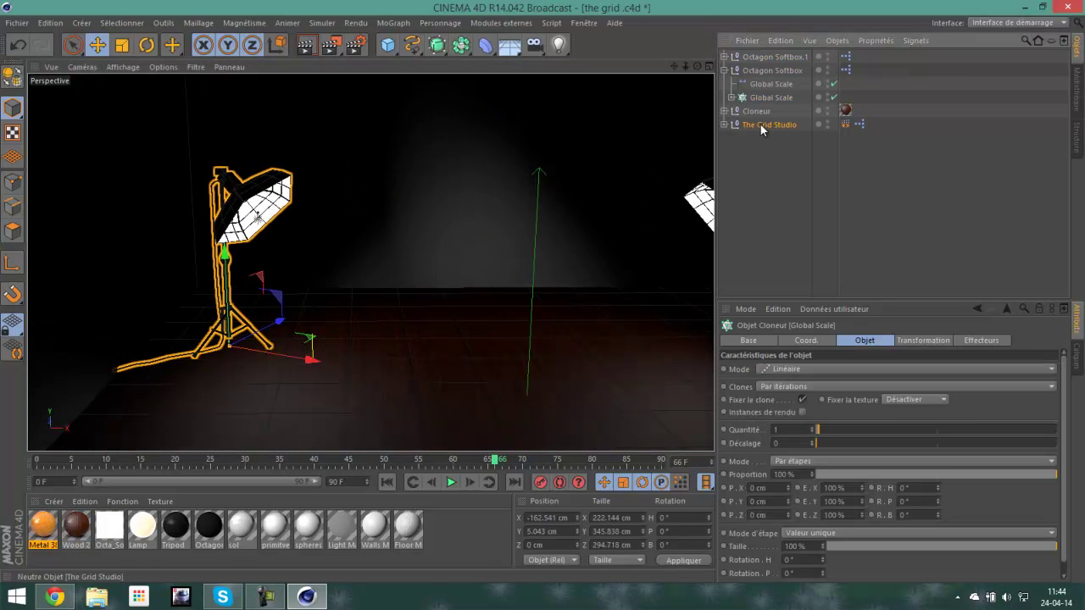
pyautogui.click(760, 126)
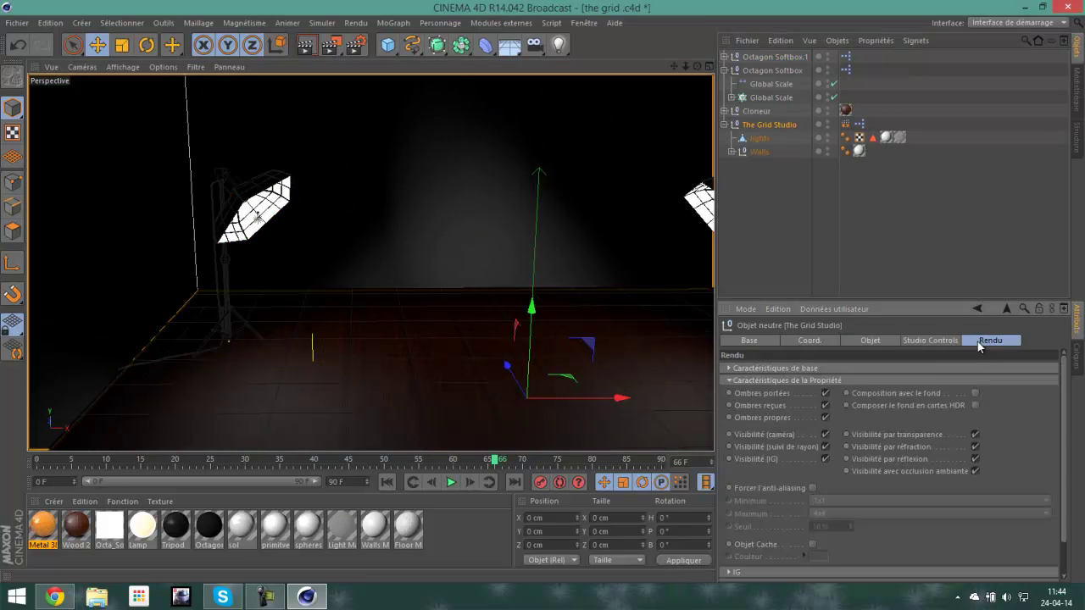
pyautogui.click(759, 138)
pyautogui.press('Delete')
pyautogui.click(760, 139)
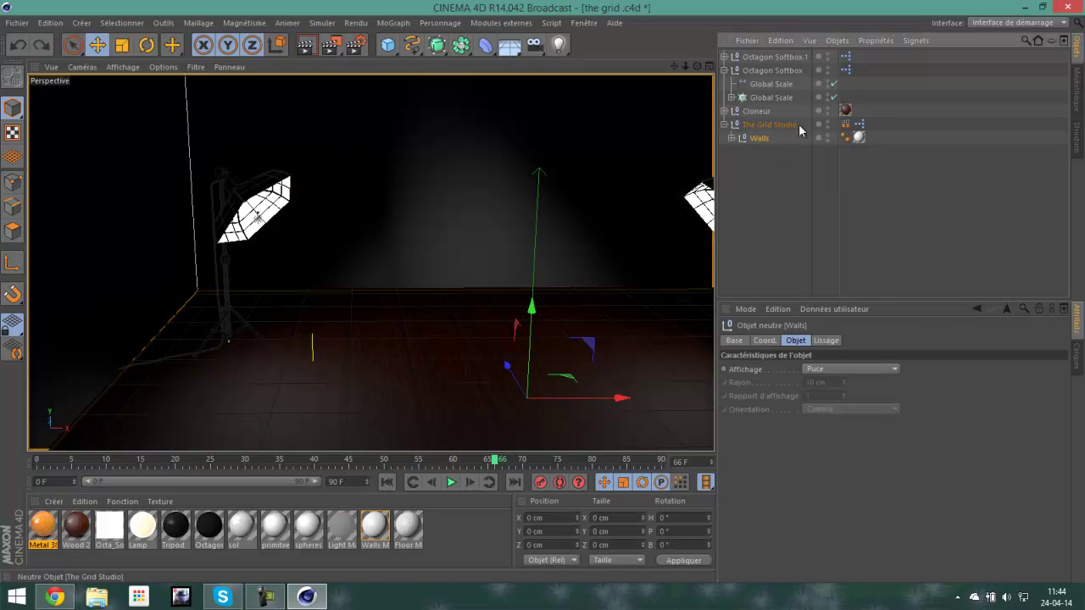
# - Select the right softbox stand, frame both stands frontally, and render a room preview
pyautogui.scroll(-5, 496, 283)
pyautogui.moveTo(497, 283)
pyautogui.keyDown('alt'); pyautogui.mouseDown()
pyautogui.moveTo(610, 325)
pyautogui.moveTo(357, 194)
pyautogui.mouseUp(); pyautogui.keyUp('alt')
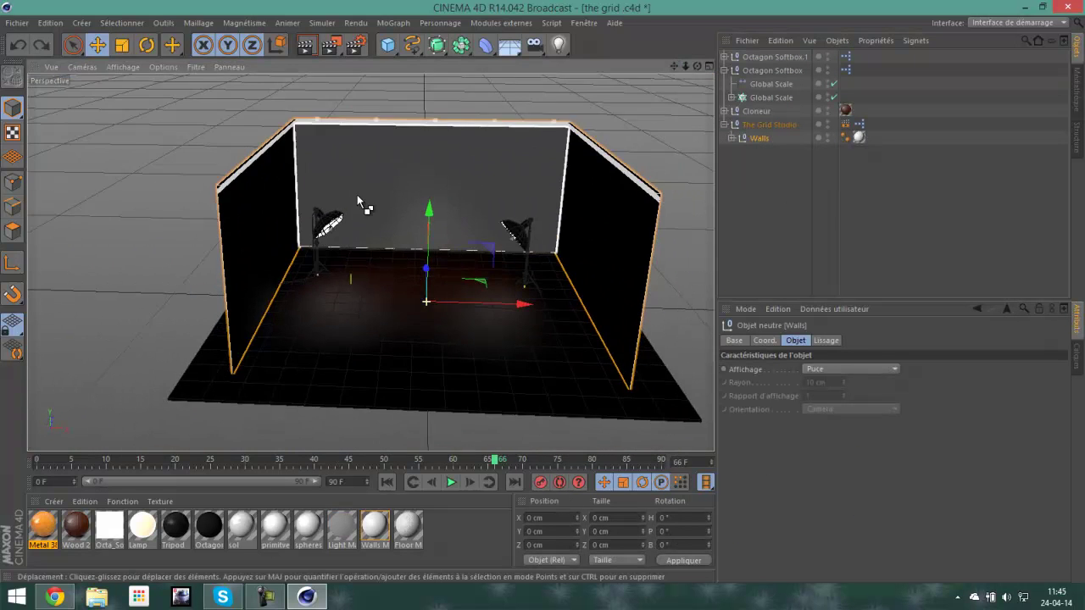
pyautogui.scroll(5, 357, 194)
pyautogui.click(602, 255)
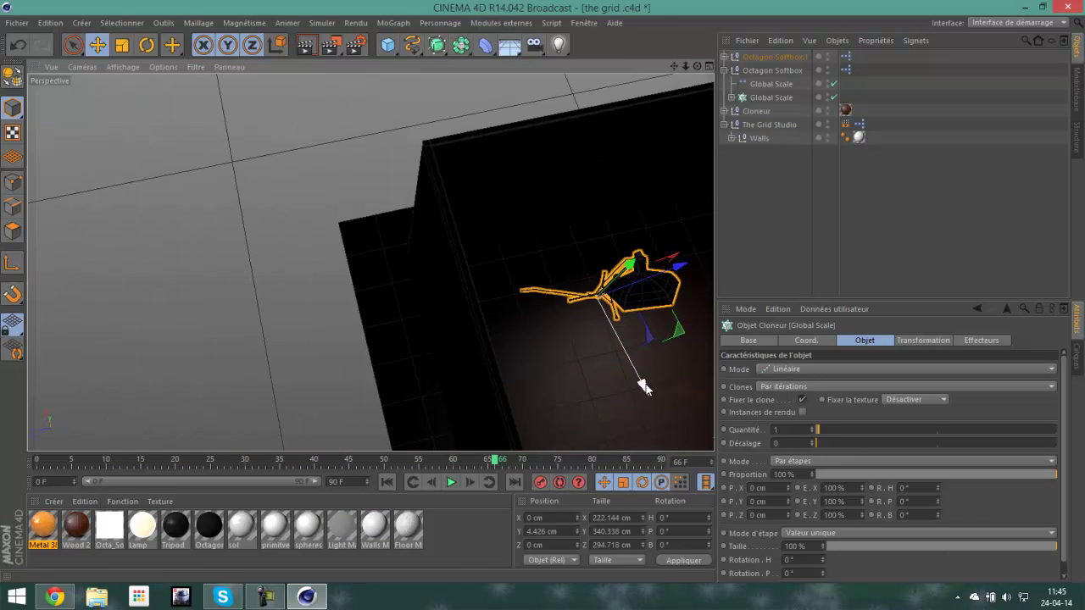
pyautogui.keyDown('alt'); pyautogui.moveTo(641, 385); pyautogui.dragTo(329, 251); pyautogui.keyUp('alt')
pyautogui.scroll(3, 399, 218)
pyautogui.scroll(-3, 399, 218)
pyautogui.moveTo(399, 219)
pyautogui.keyDown('alt'); pyautogui.mouseDown()
pyautogui.moveTo(625, 174)
pyautogui.moveTo(446, 192)
pyautogui.mouseUp(); pyautogui.keyUp('alt')
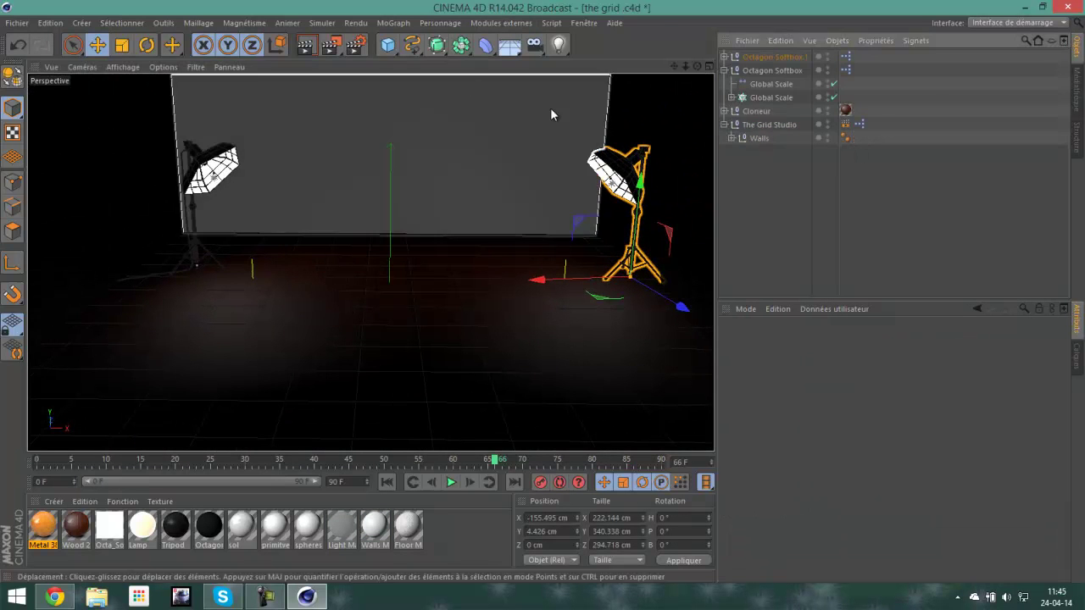
pyautogui.click(310, 49)
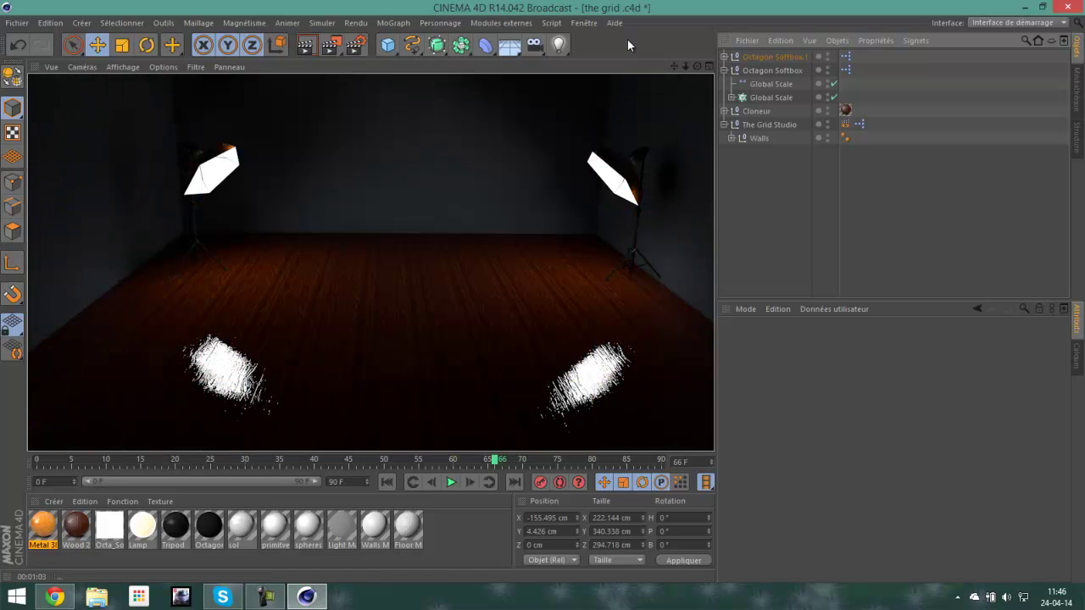
# - Drag Wall 33 from Texture Pack Infinite - Walls in the Content Browser onto the studio walls
pyautogui.click(583, 23)
pyautogui.click(623, 93)
pyautogui.click(266, 195)
pyautogui.scroll(-3, 509, 136)
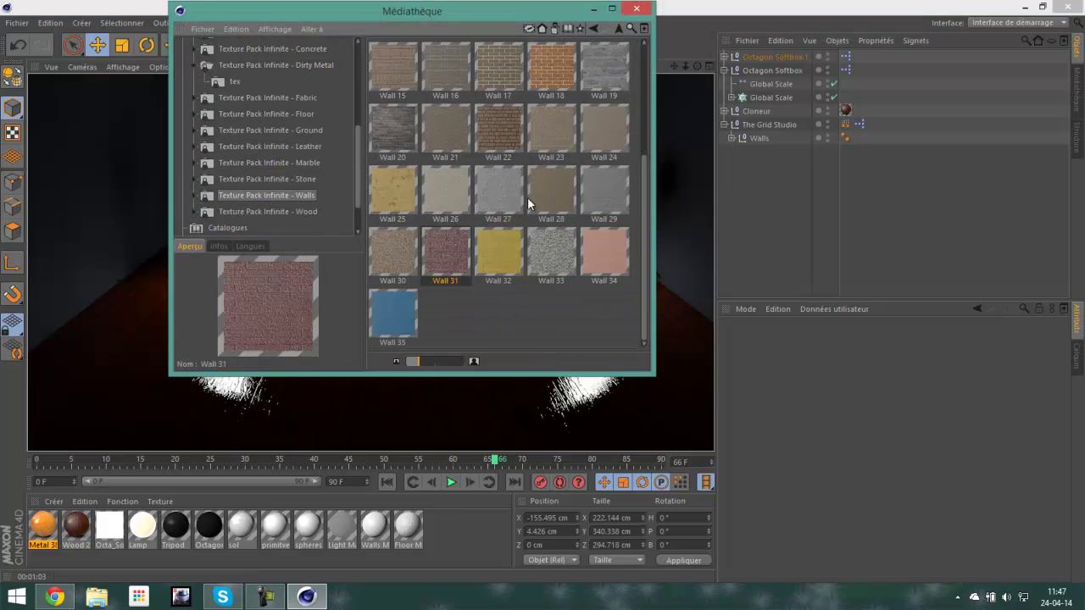
pyautogui.moveTo(548, 251); pyautogui.dragTo(84, 218)
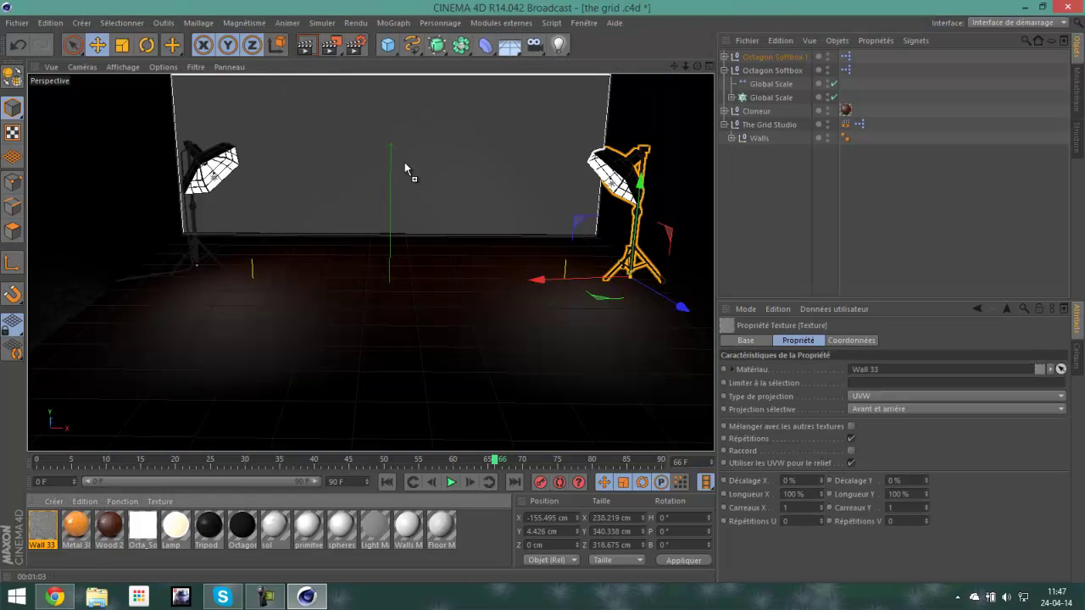
# - Set Wall 33's colour bitmap blur offset to 0% and blur scale to 16%
pyautogui.doubleClick(43, 527)
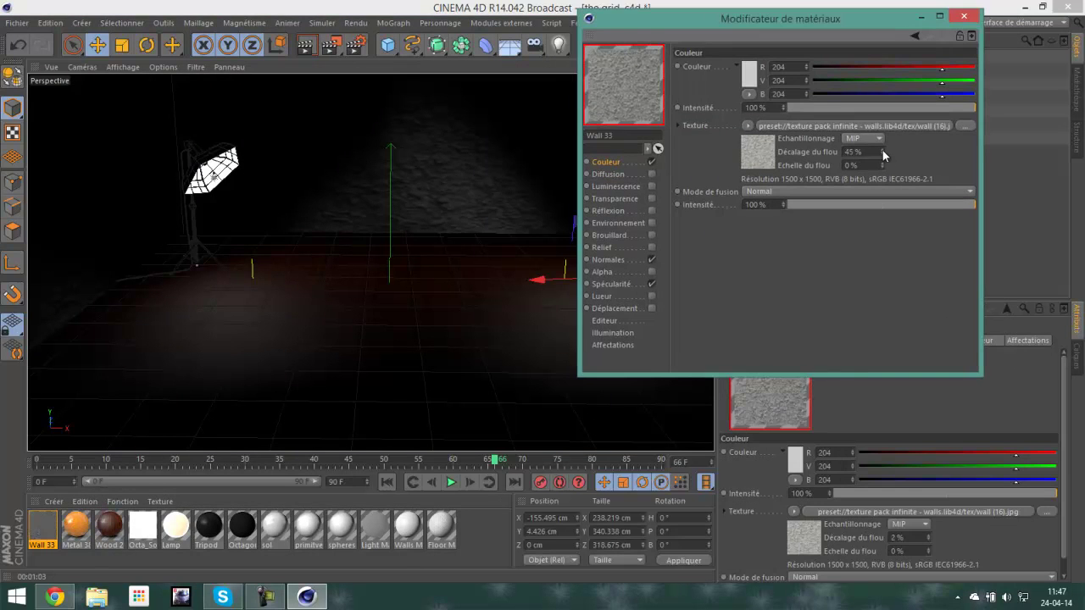
pyautogui.click(758, 151)
pyautogui.click(719, 46)
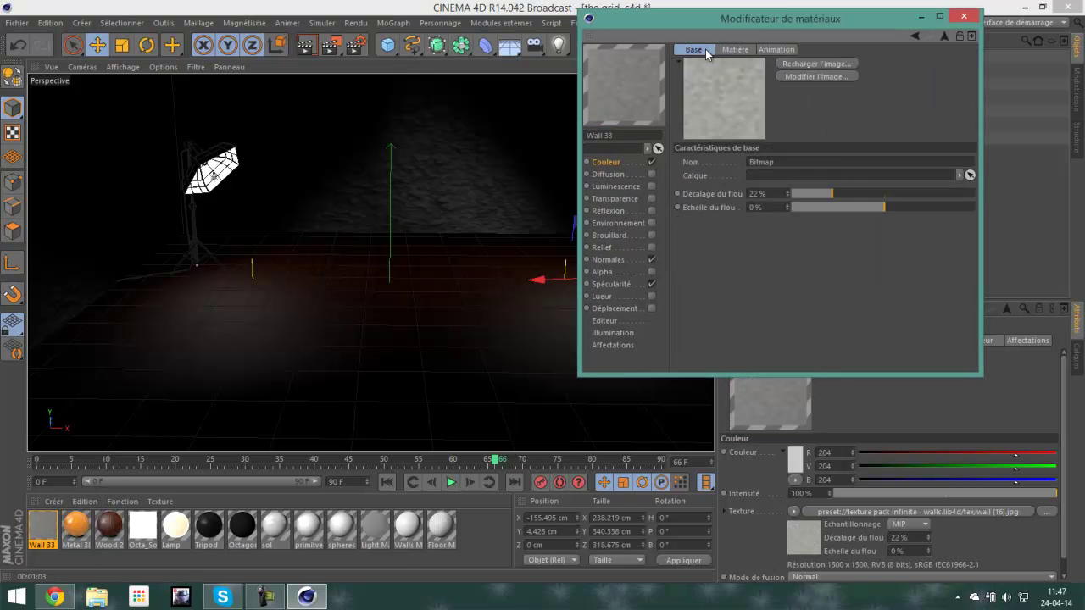
pyautogui.click(915, 36)
pyautogui.click(881, 154)
pyautogui.click(749, 126)
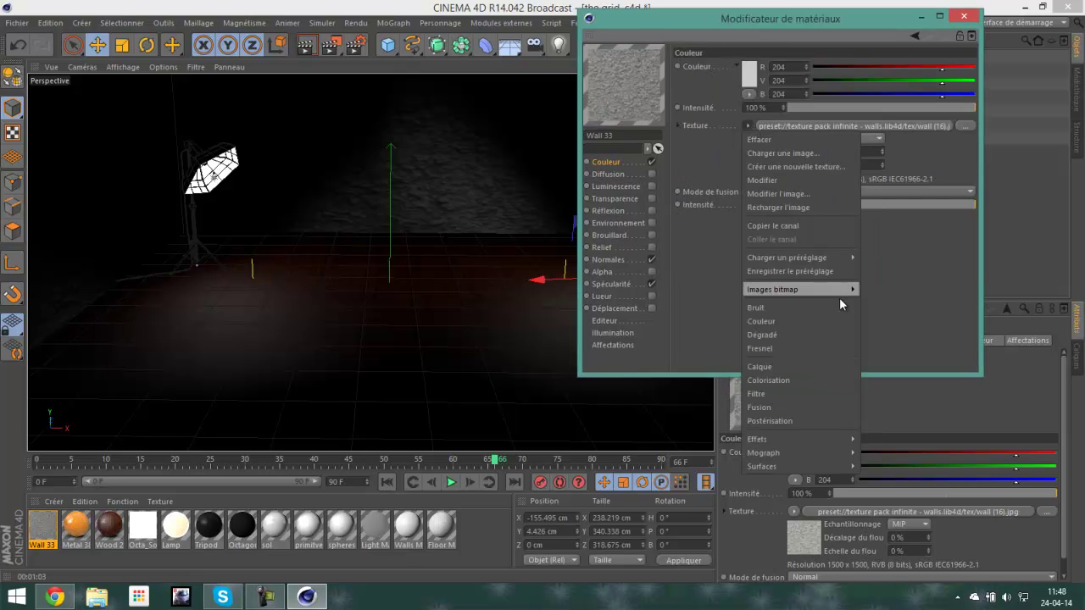
pyautogui.click(896, 263)
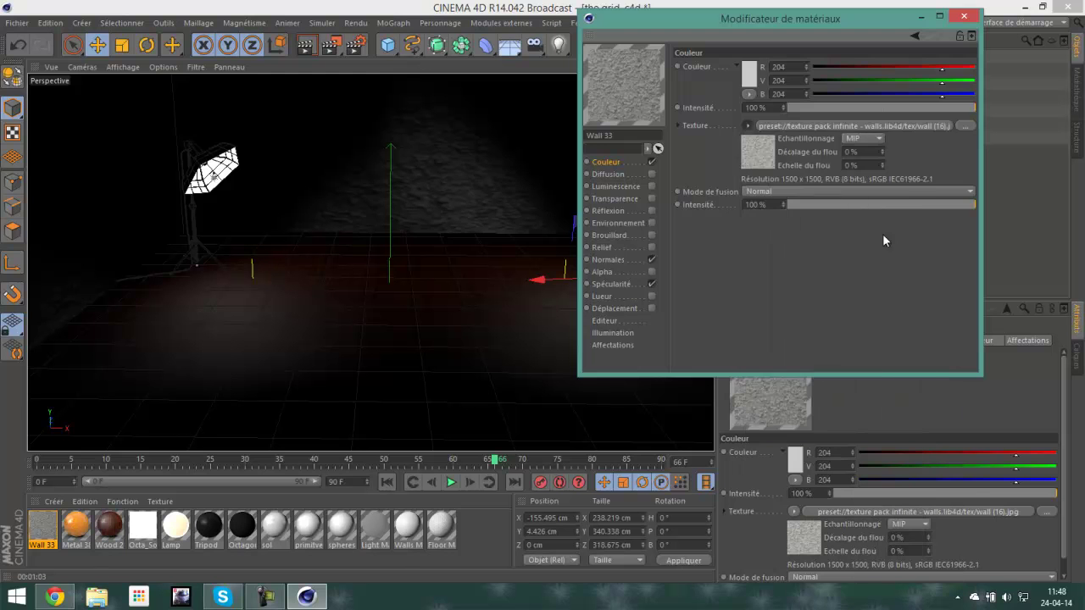
pyautogui.click(848, 126)
pyautogui.click(839, 77)
pyautogui.moveTo(792, 193); pyautogui.dragTo(883, 199)
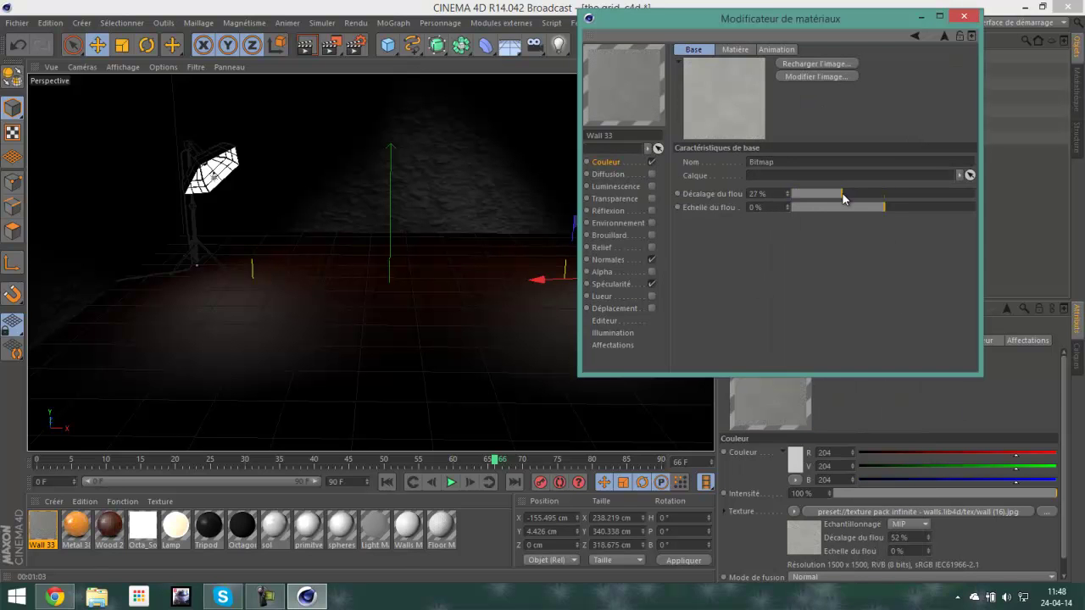
pyautogui.moveTo(790, 207); pyautogui.dragTo(912, 211)
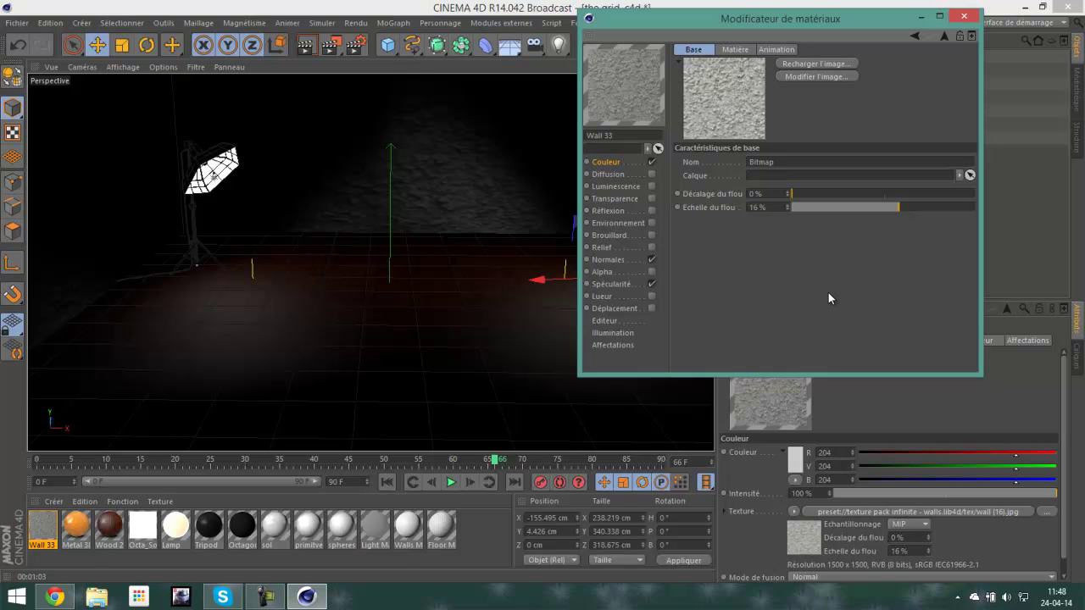
# - Review Wall 33's displacement, editor, assignment, normal and diffusion settings, then render the walls preview
pyautogui.click(615, 309)
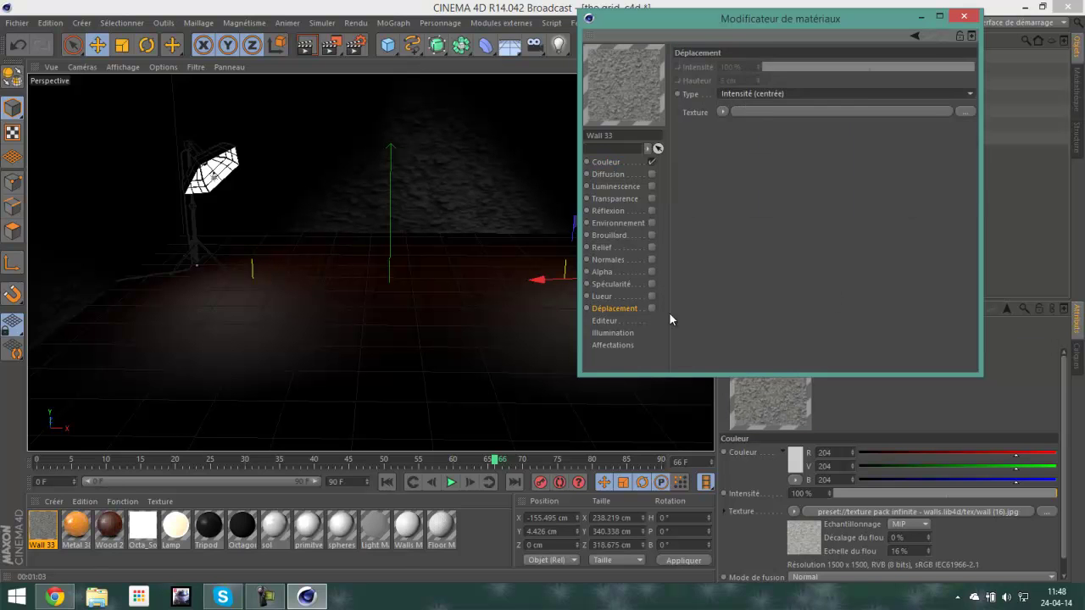
pyautogui.click(604, 320)
pyautogui.click(858, 80)
pyautogui.click(831, 105)
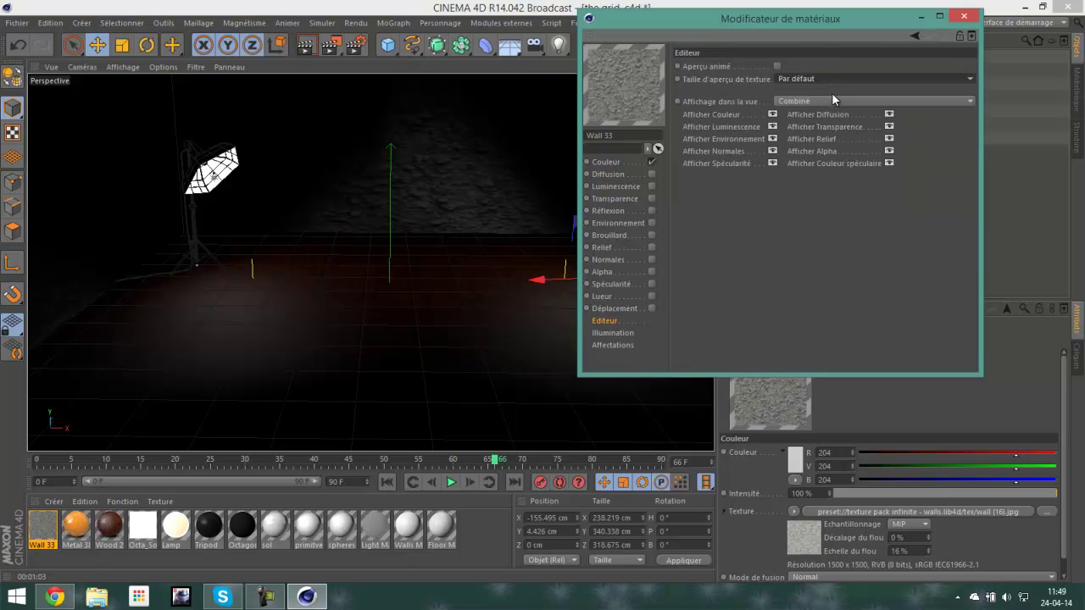
pyautogui.click(831, 100)
pyautogui.click(699, 247)
pyautogui.click(617, 345)
pyautogui.click(610, 260)
pyautogui.click(609, 174)
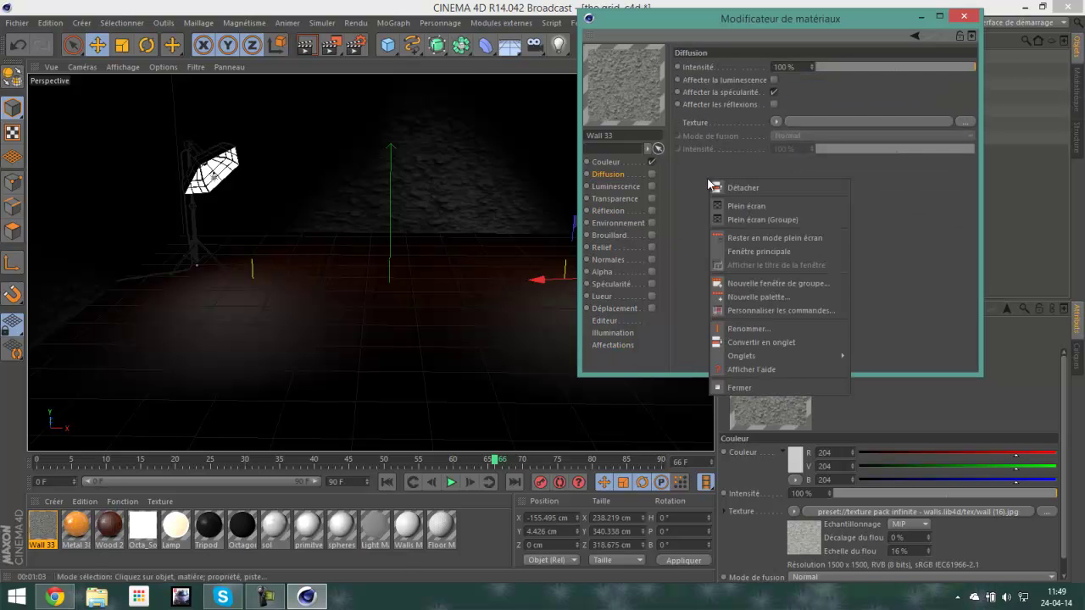
pyautogui.click(963, 17)
pyautogui.click(305, 45)
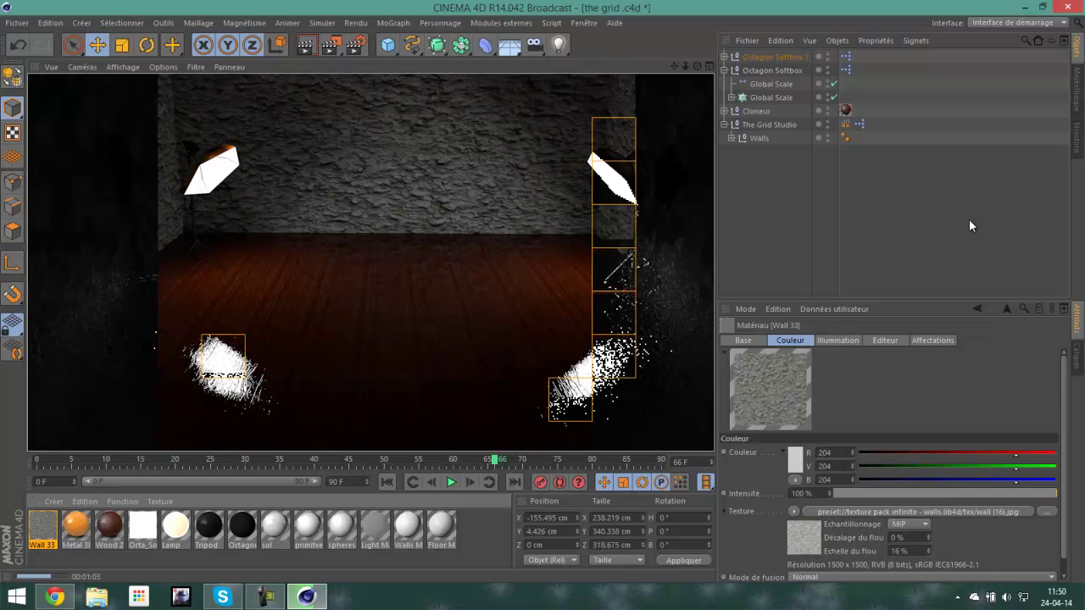
# - Remove the Fresnel texture from Wood 21's reflection channel and adjust its intensity
pyautogui.doubleClick(845, 111)
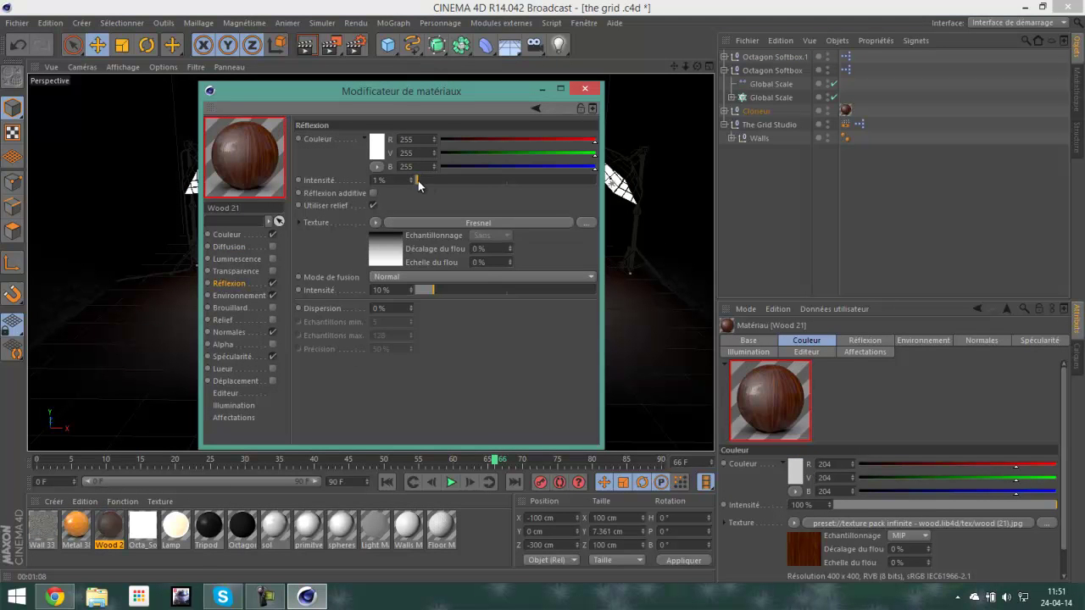
pyautogui.click(375, 222)
pyautogui.click(381, 234)
pyautogui.click(422, 180)
pyautogui.click(584, 89)
# - Duplicate a platform cube sideways and nudge Cube 97 back along Z
pyautogui.click(385, 288)
pyautogui.keyDown('ctrl'); pyautogui.moveTo(386, 242); pyautogui.dragTo(514, 291); pyautogui.keyUp('ctrl')
pyautogui.click(383, 301)
pyautogui.scroll(2, 388, 311)
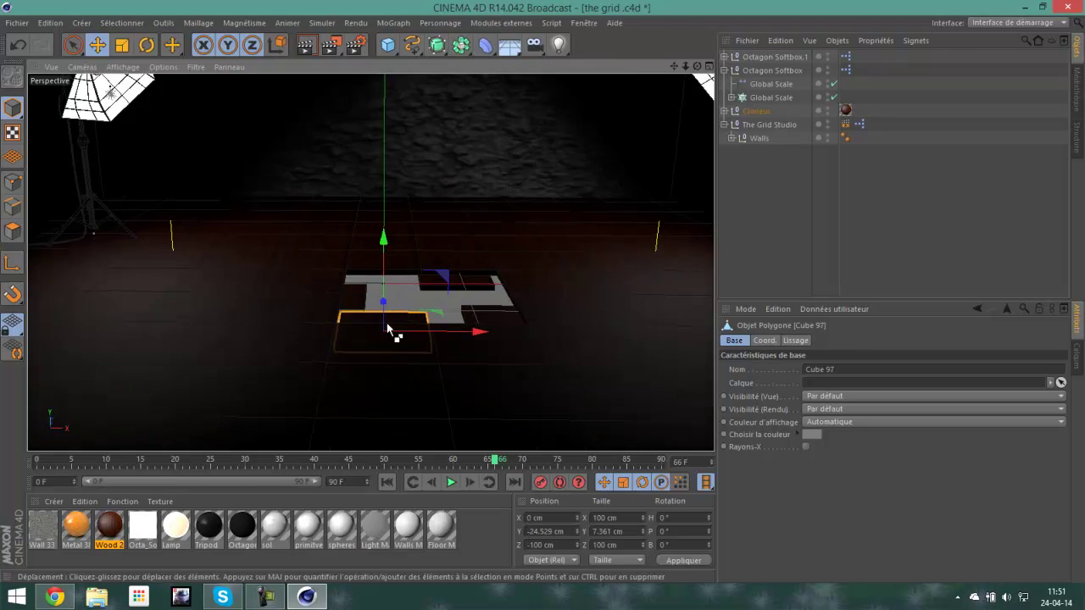
pyautogui.moveTo(387, 312); pyautogui.dragTo(400, 306)
pyautogui.scroll(-3, 557, 296)
pyautogui.keyDown('alt'); pyautogui.moveTo(557, 295); pyautogui.dragTo(381, 306); pyautogui.keyUp('alt')
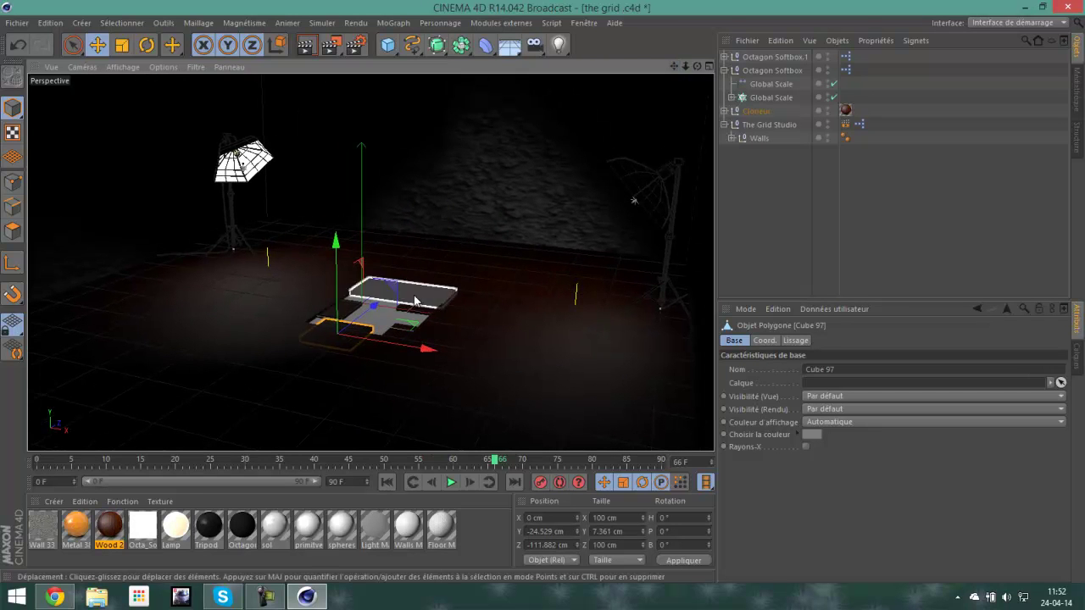
# - Apply the HDV/HDTV 720 render preset, save output to Desktop\test, and render the viewport
pyautogui.click(356, 45)
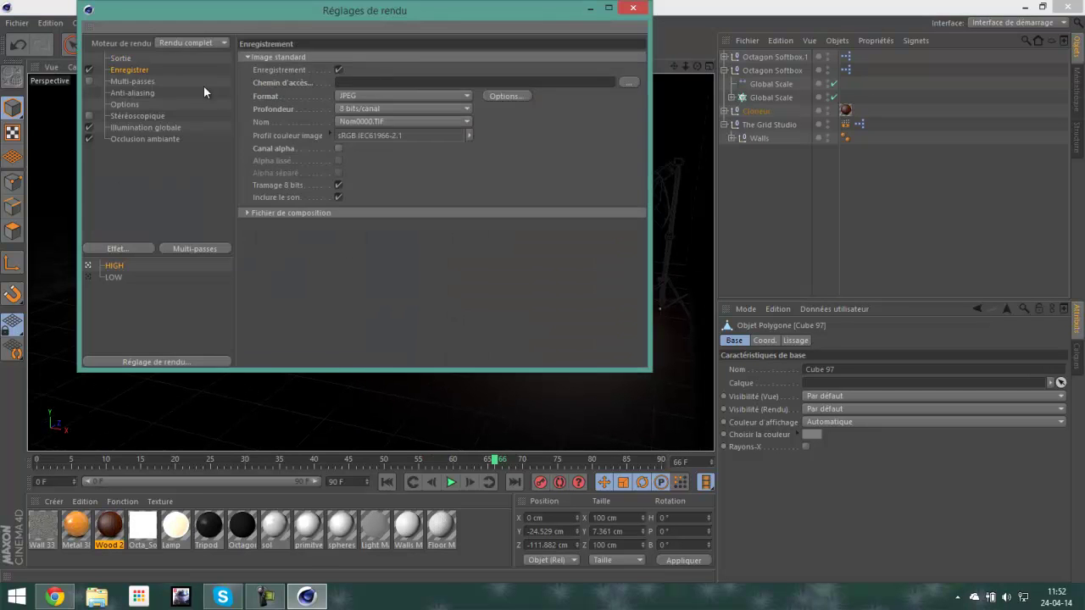
pyautogui.click(253, 58)
pyautogui.click(390, 248)
pyautogui.click(131, 93)
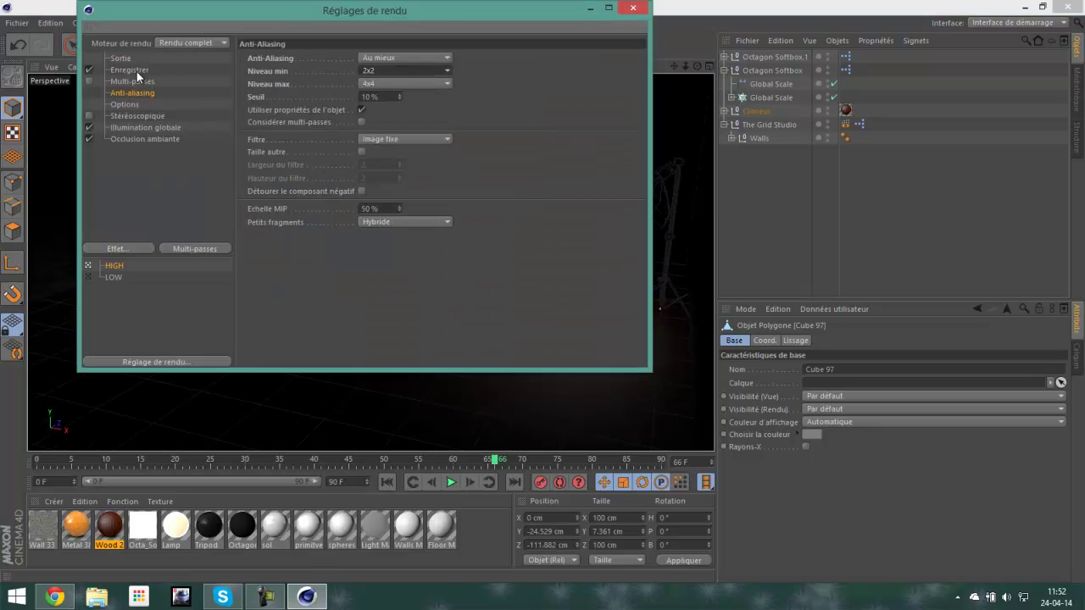
pyautogui.click(129, 70)
pyautogui.click(628, 82)
pyautogui.click(497, 325)
pyautogui.click(632, 7)
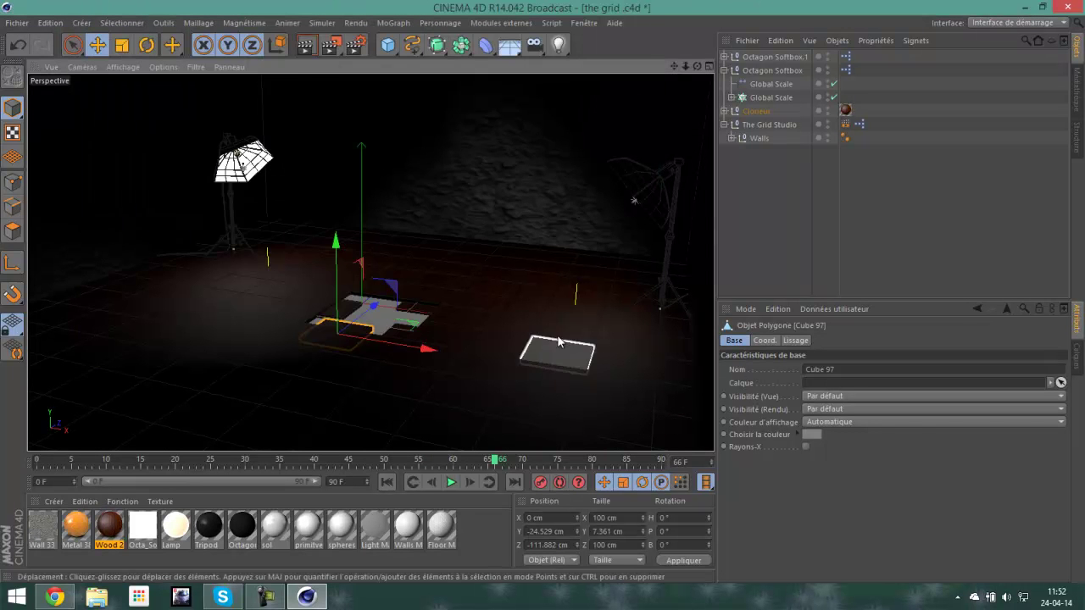
pyautogui.click(308, 45)
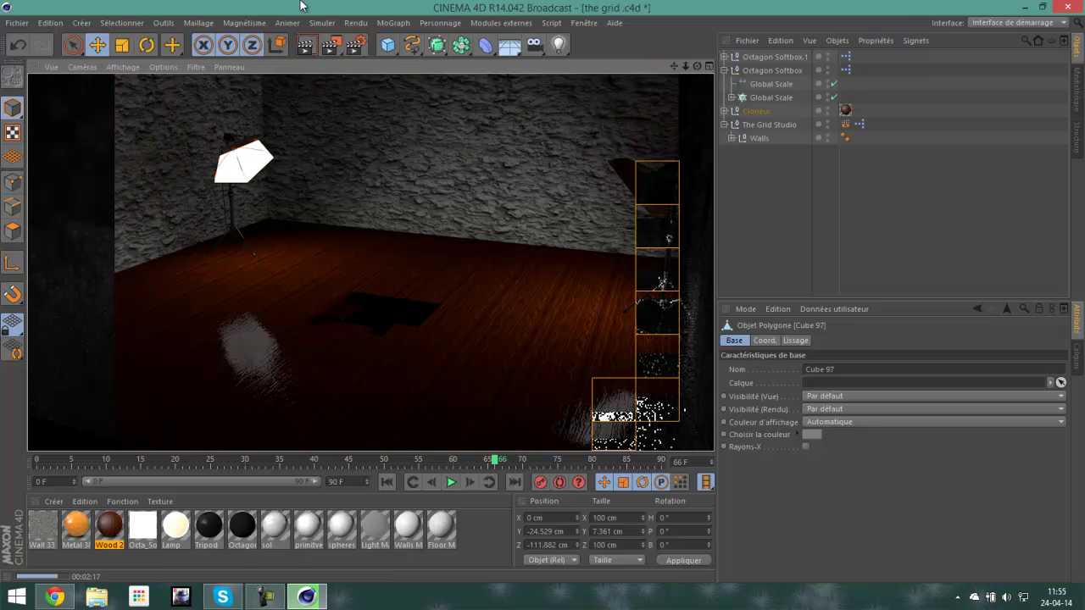
# - Raise the left softbox height to 672 cm, enlarge the right softbox's octagon scale, and render to Picture Viewer
pyautogui.click(772, 70)
pyautogui.moveTo(898, 427)
pyautogui.mouseDown()
pyautogui.moveTo(956, 431)
pyautogui.moveTo(918, 441)
pyautogui.mouseUp()
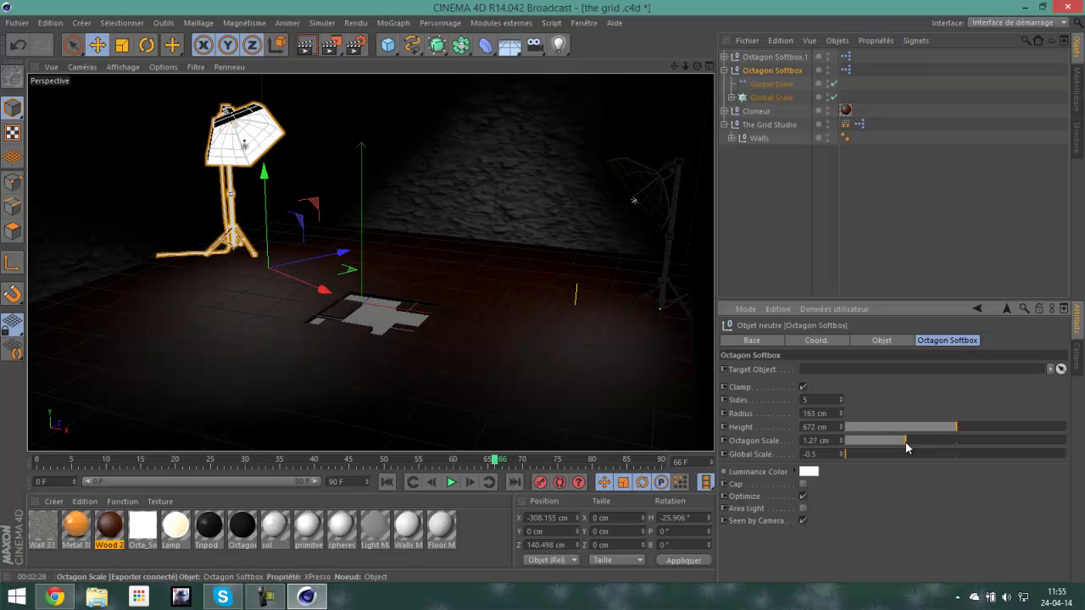
pyautogui.click(666, 246)
pyautogui.moveTo(846, 441); pyautogui.dragTo(876, 446)
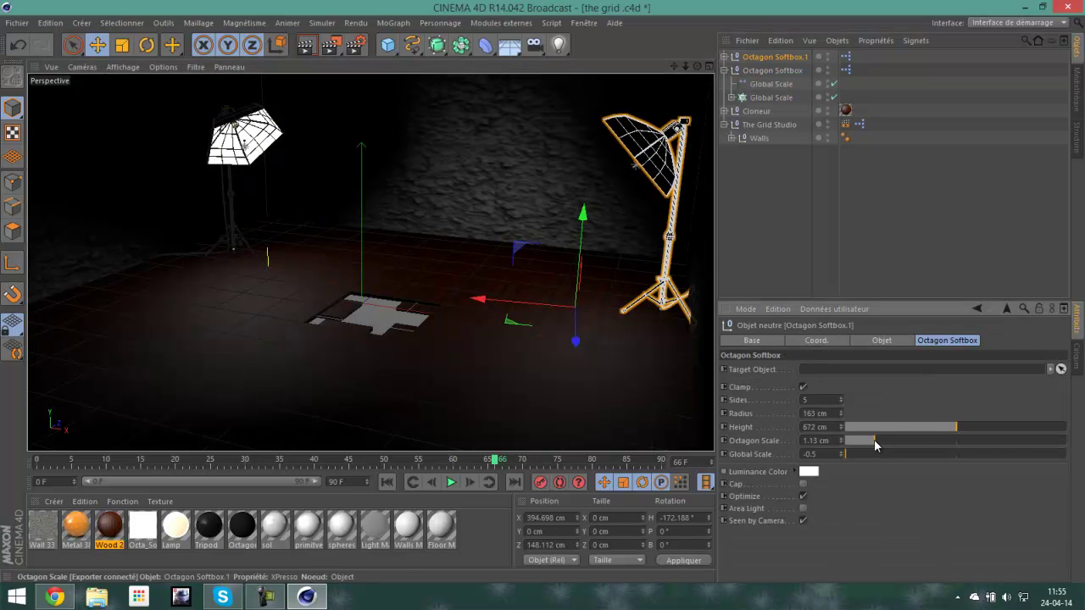
pyautogui.click(356, 45)
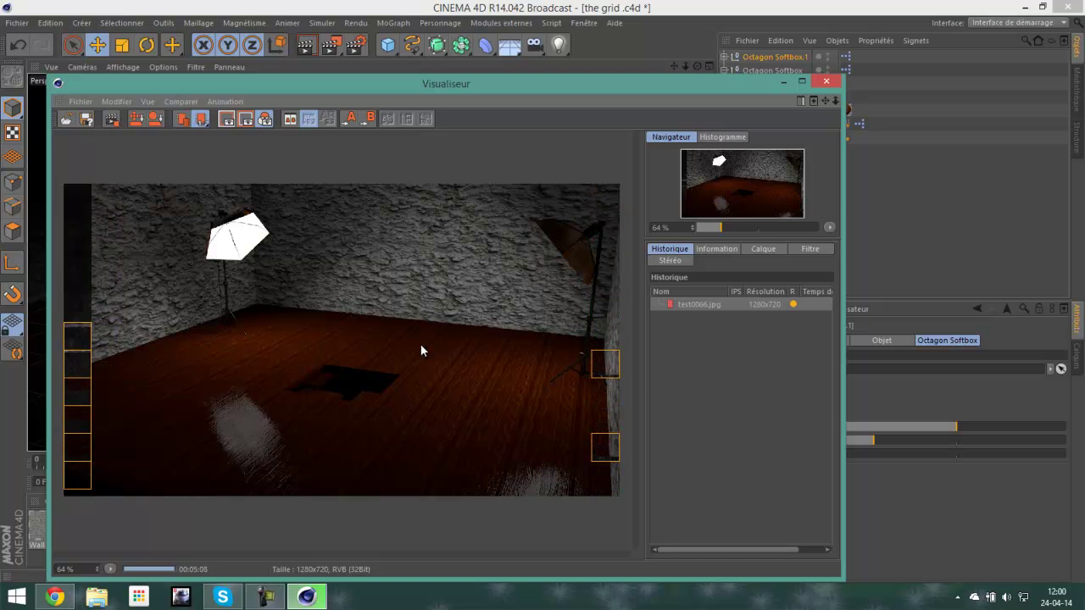
# - Close the Picture Viewer and confirm saving changes so the scene saves as 'the grid' on the Desktop
pyautogui.click(827, 81)
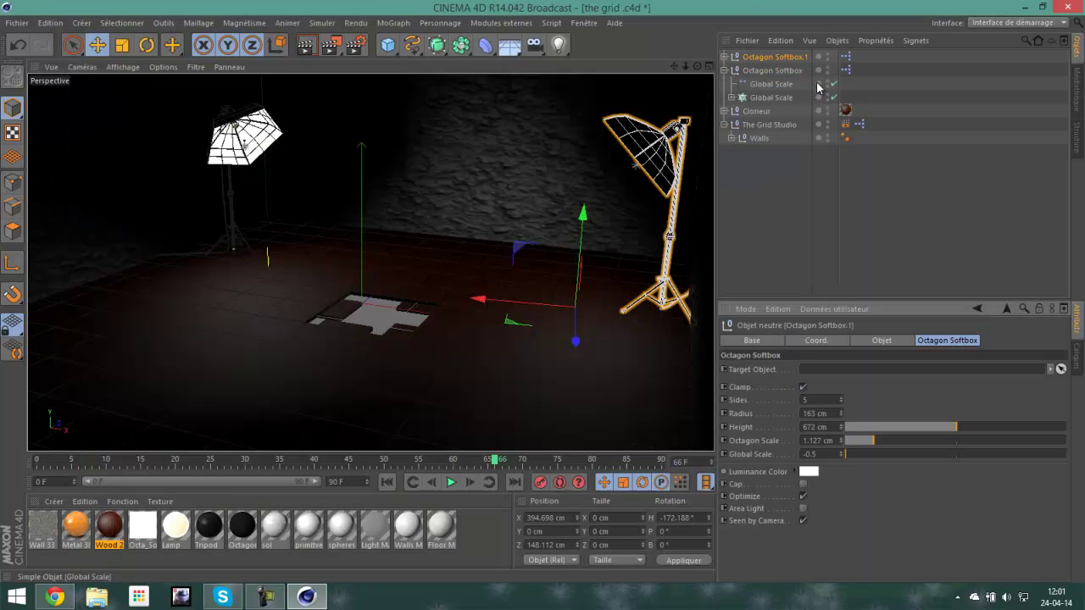
pyautogui.click(1071, 7)
pyautogui.click(537, 347)
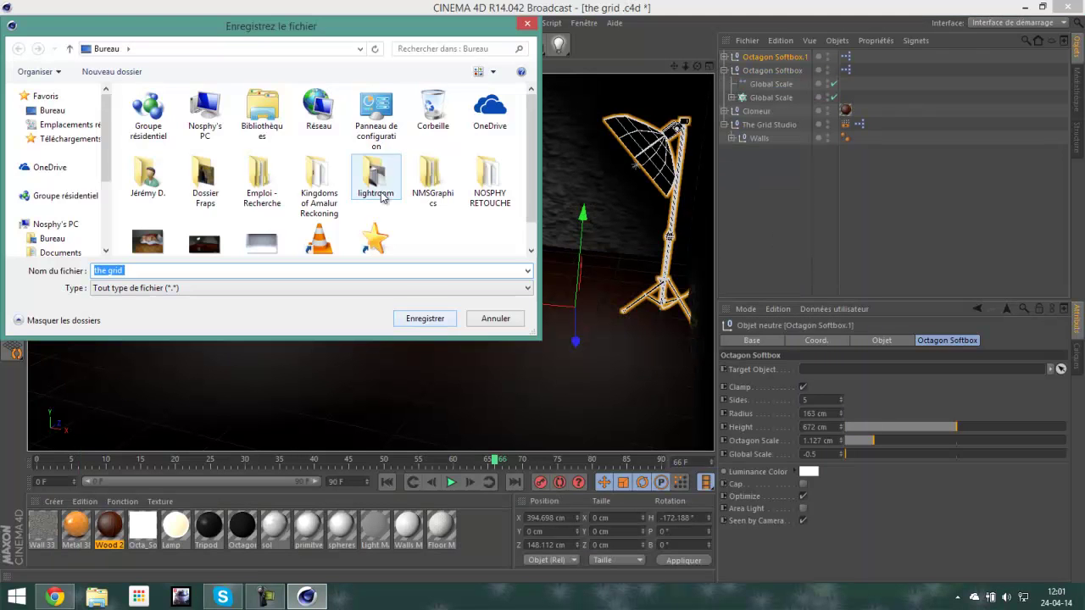